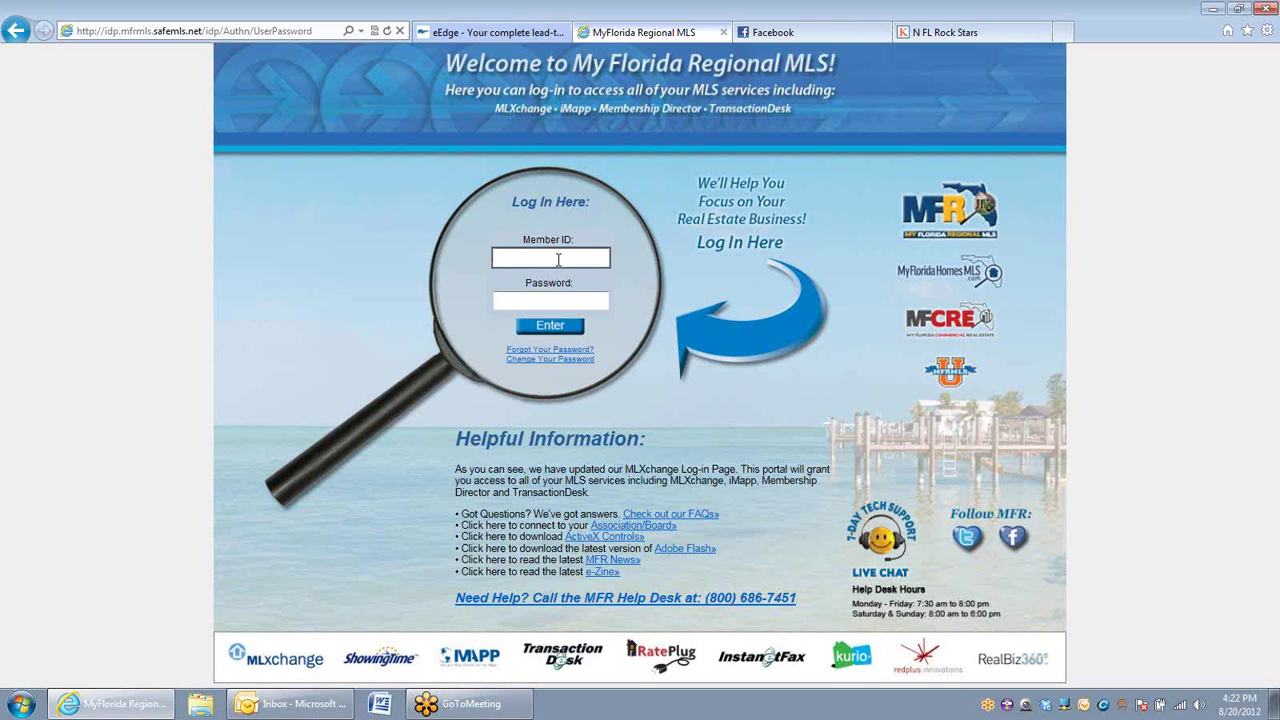
Step: Log in with the member ID and password, ending the other active session, then log in again
text(1204503)
key(Tab)
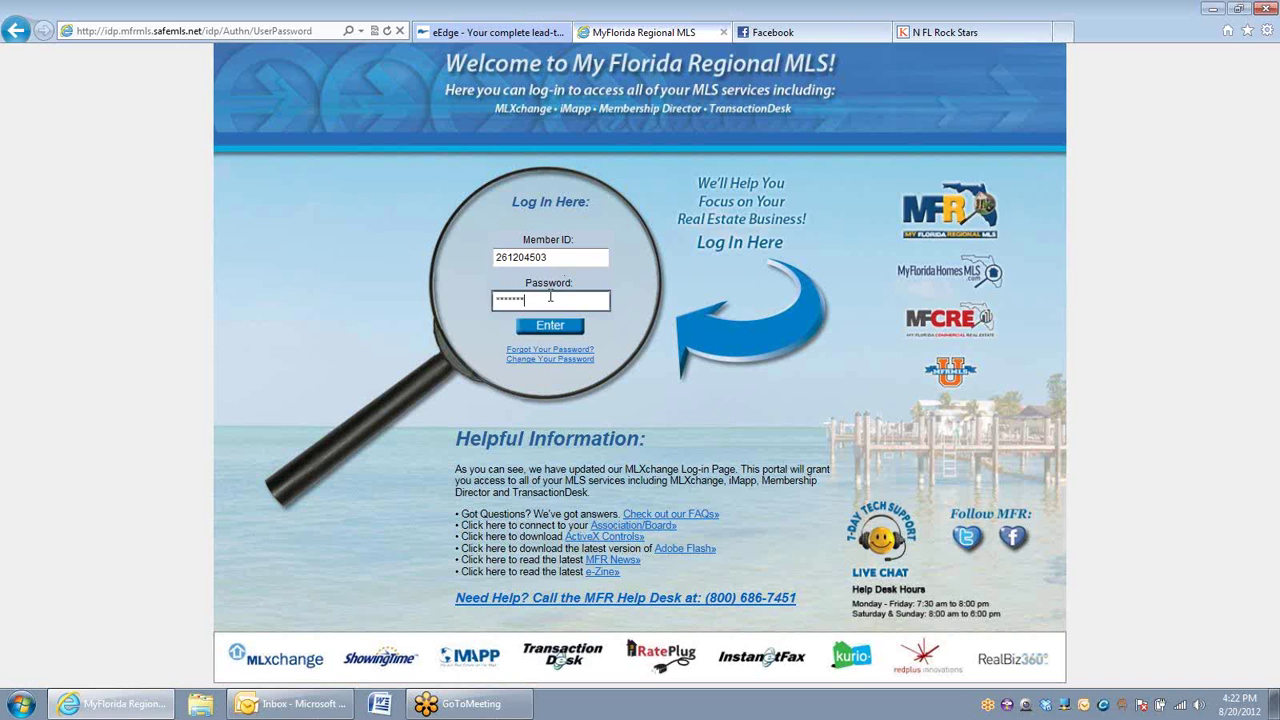
click(549, 330)
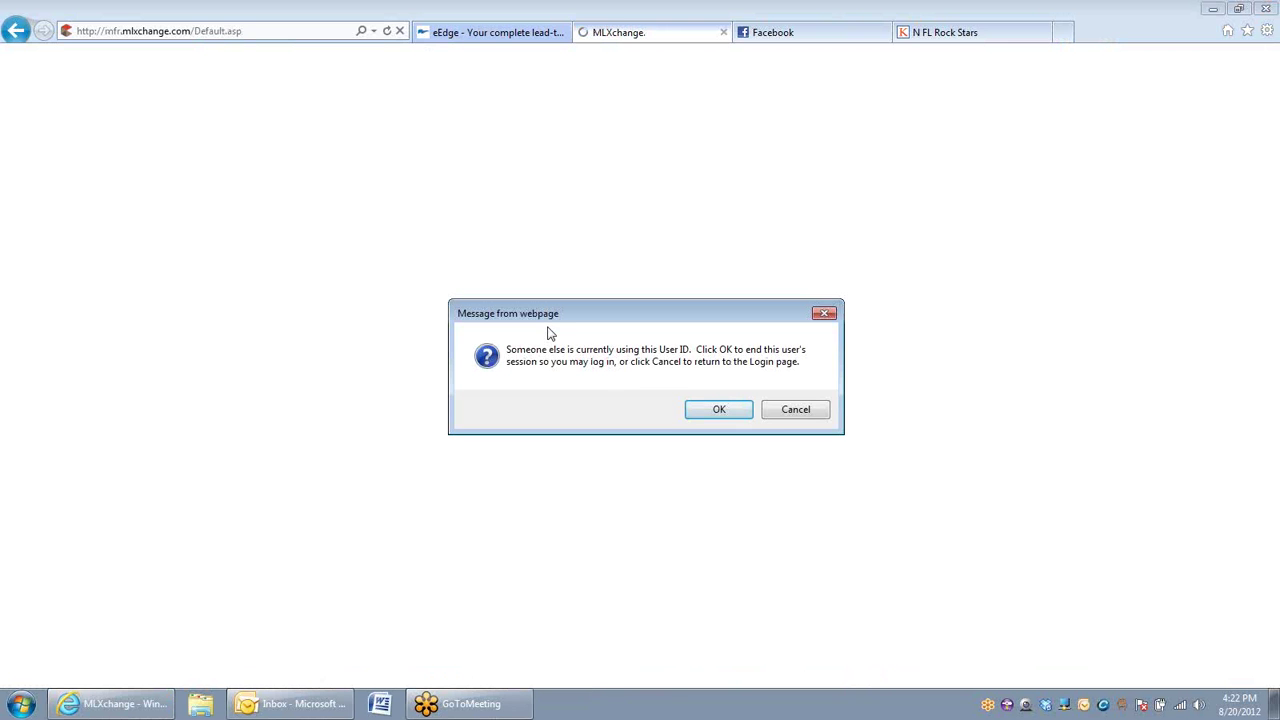
click(709, 409)
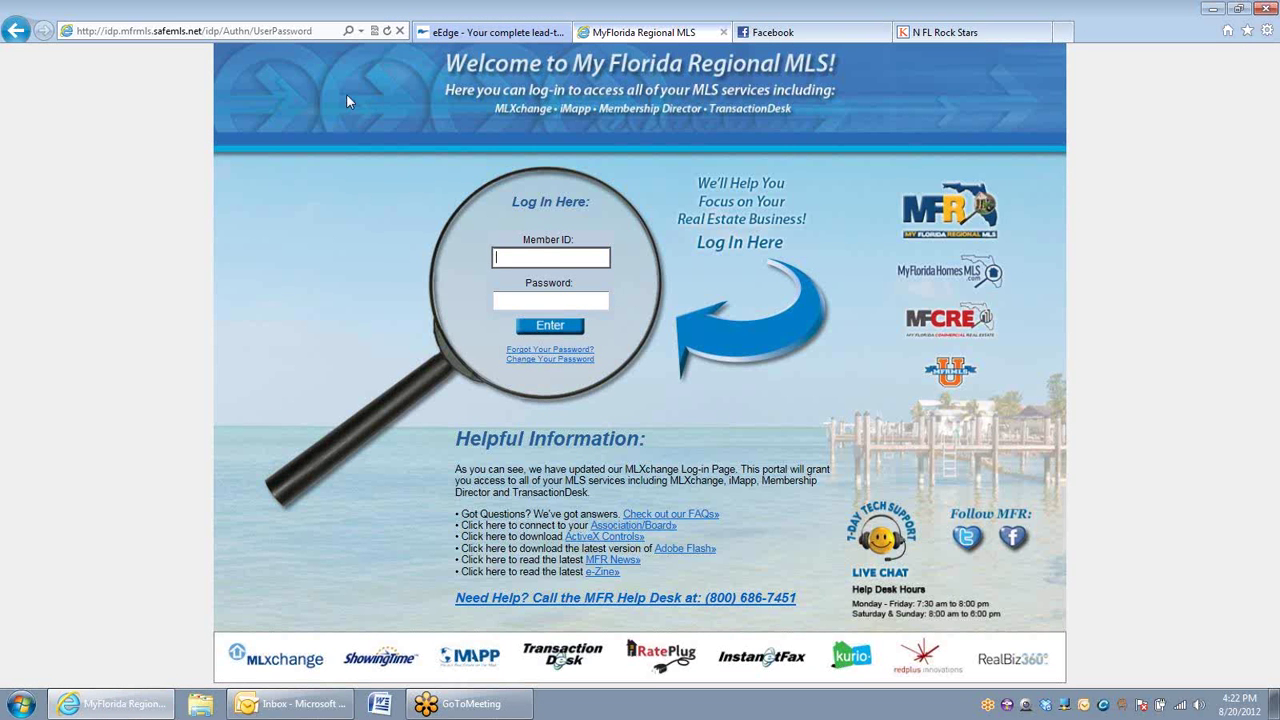
key(Tab)
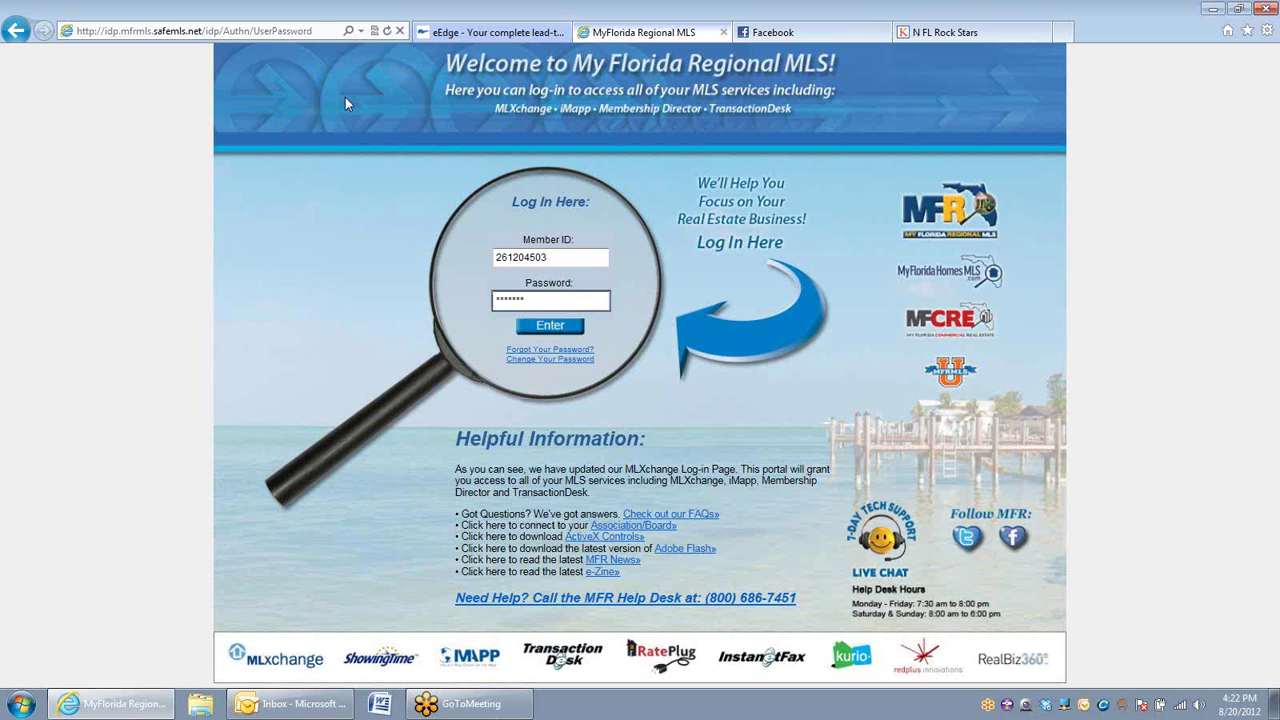
click(552, 327)
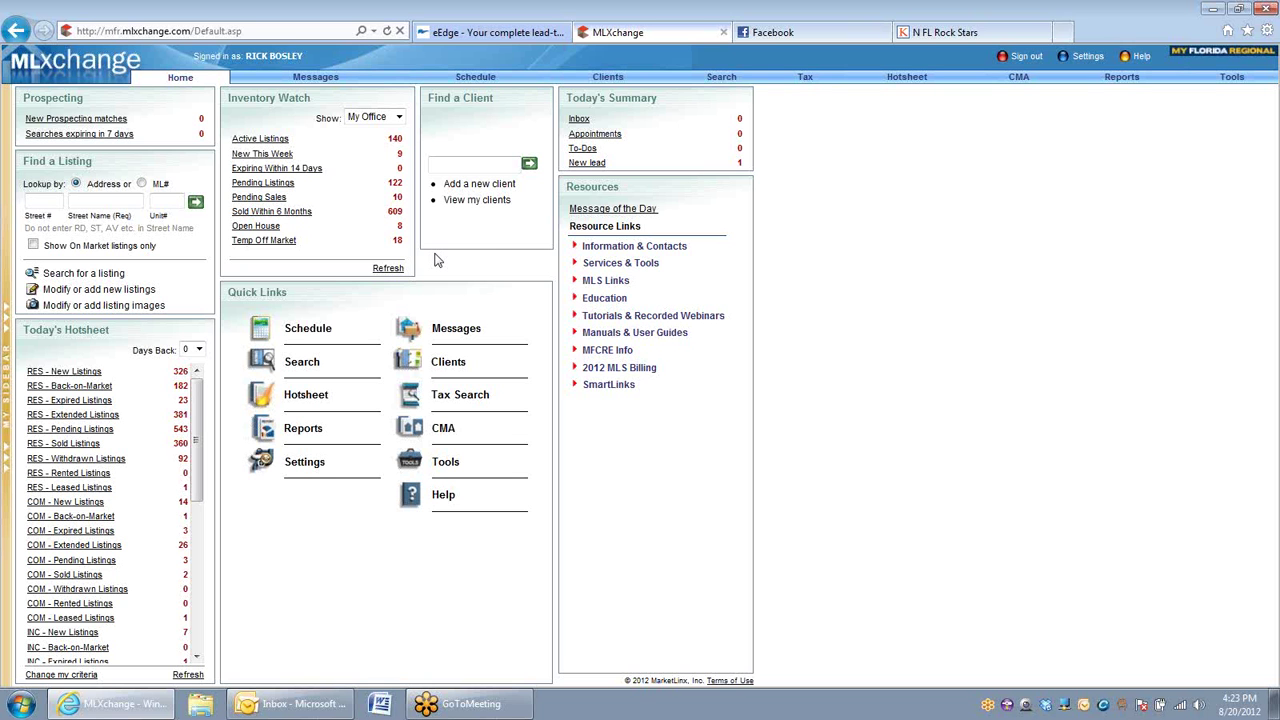
Step: Open the Search tab to load the RES General Search form
click(722, 80)
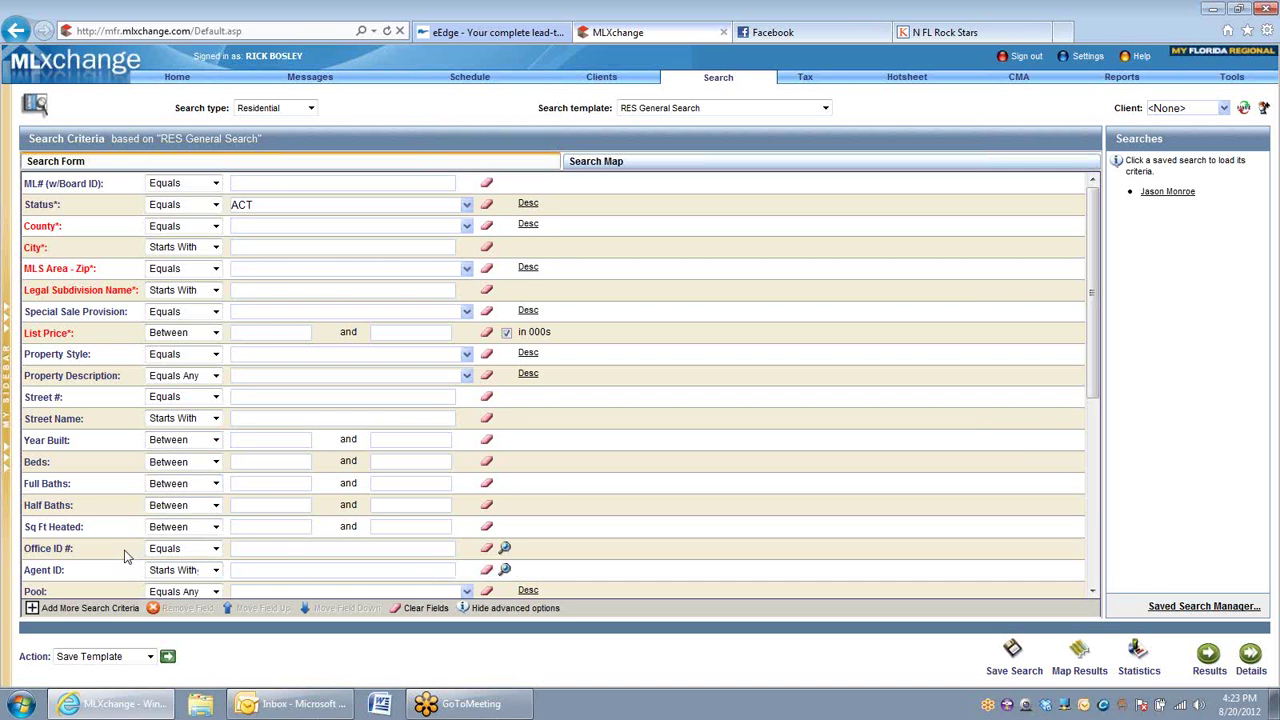
Step: Set the Office ID criterion to KELLER WILLIAMS ADVANTAGE 2 (59638) through the office lookup
click(505, 551)
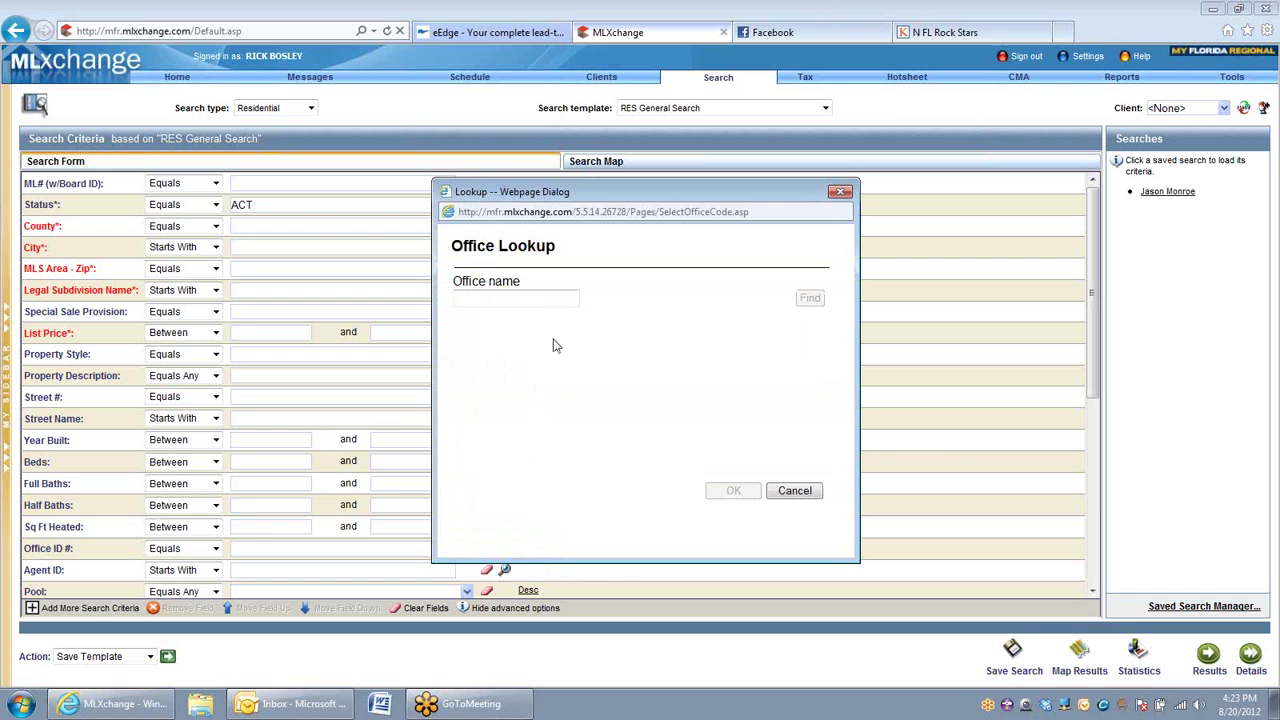
text(KELLE)
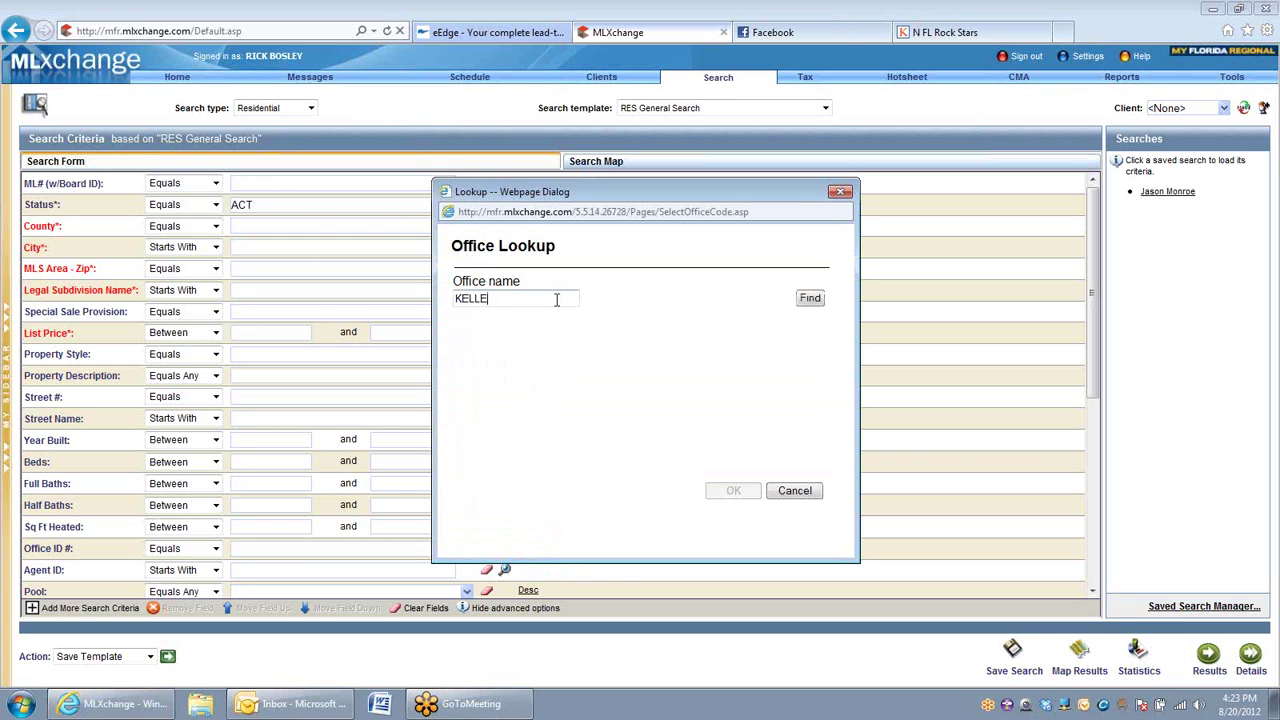
text(R WILLIAMS AD)
click(809, 298)
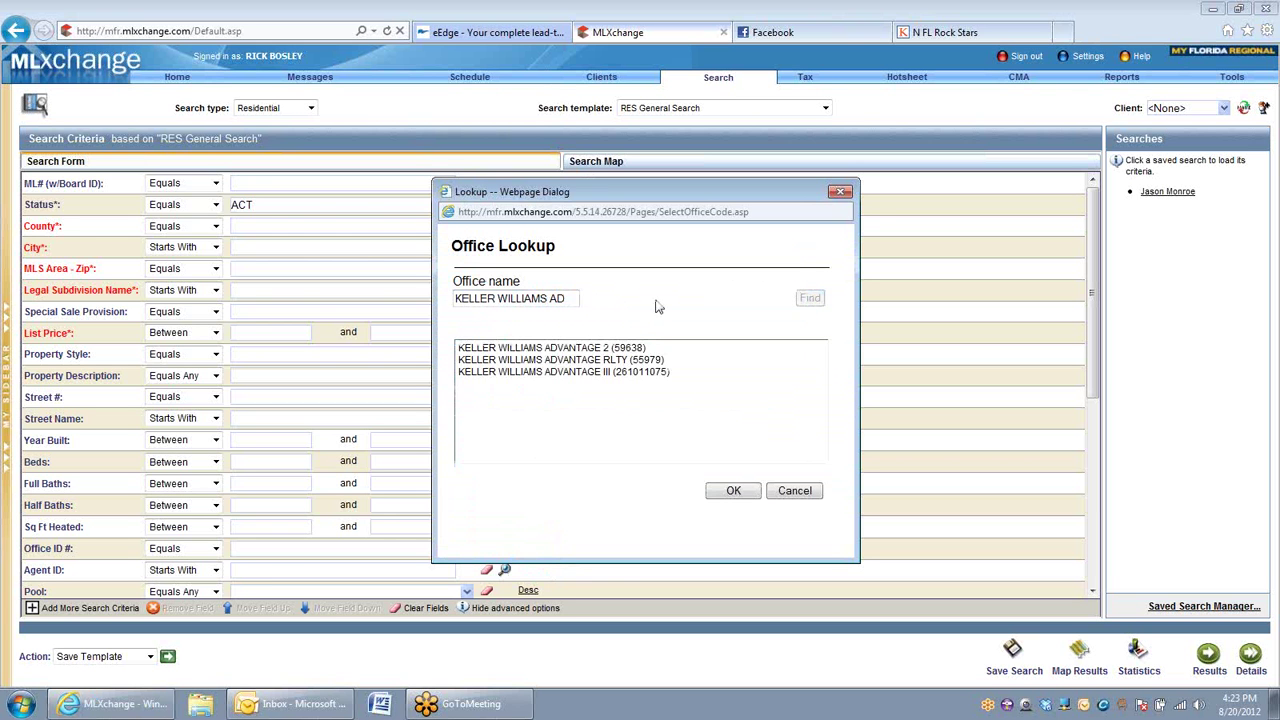
click(575, 350)
click(733, 490)
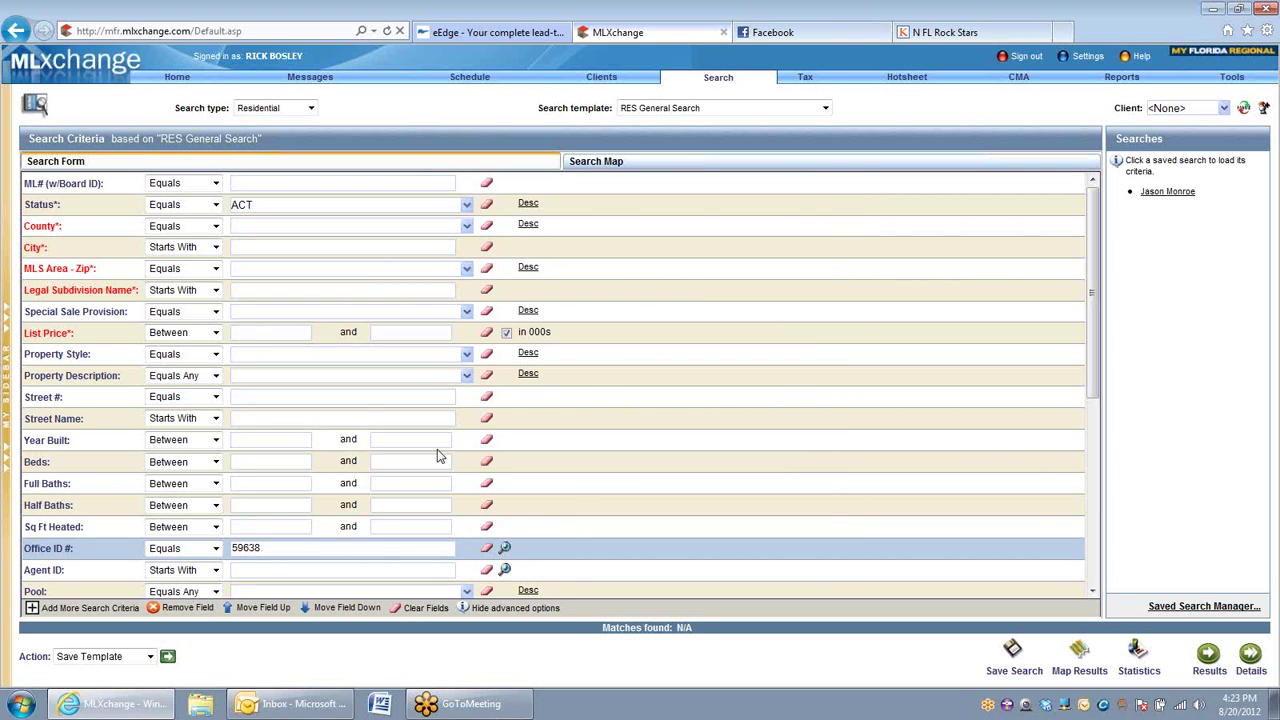
scroll(470, 452, down, 4)
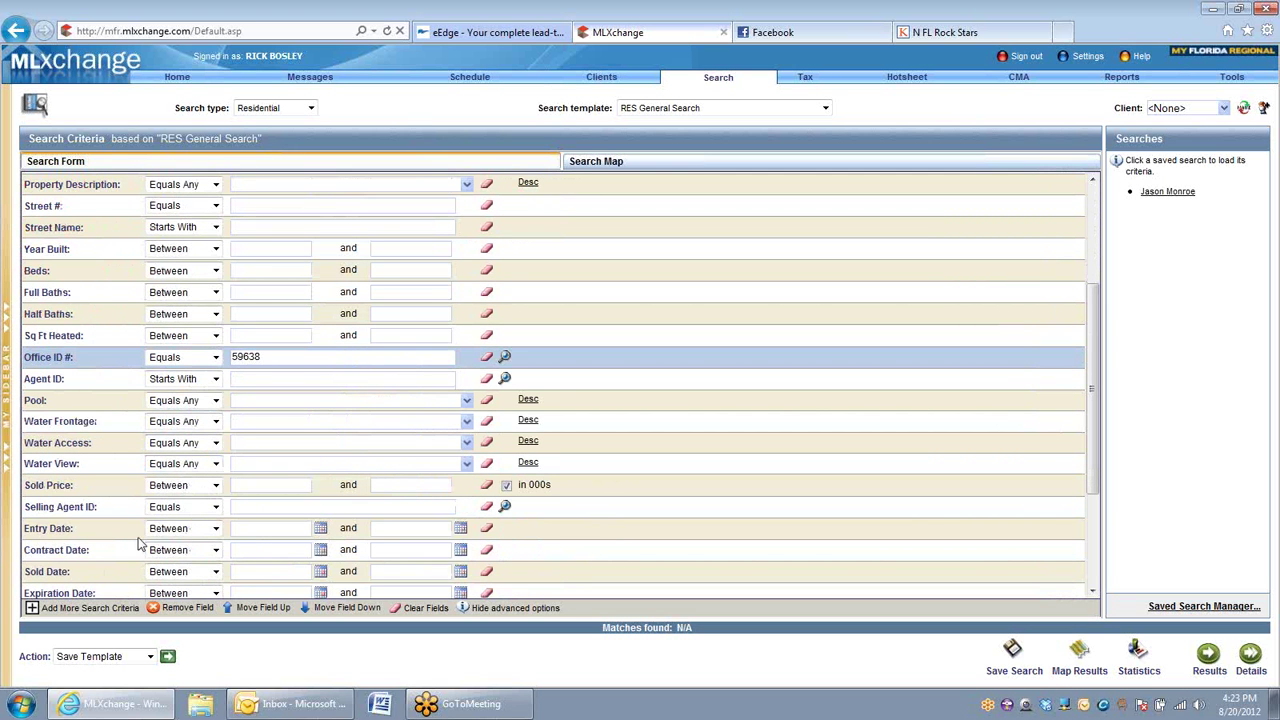
Step: Set the Sold Date condition to Year-to-Date, covering 1/1/2012 through 8/20/2012
click(214, 572)
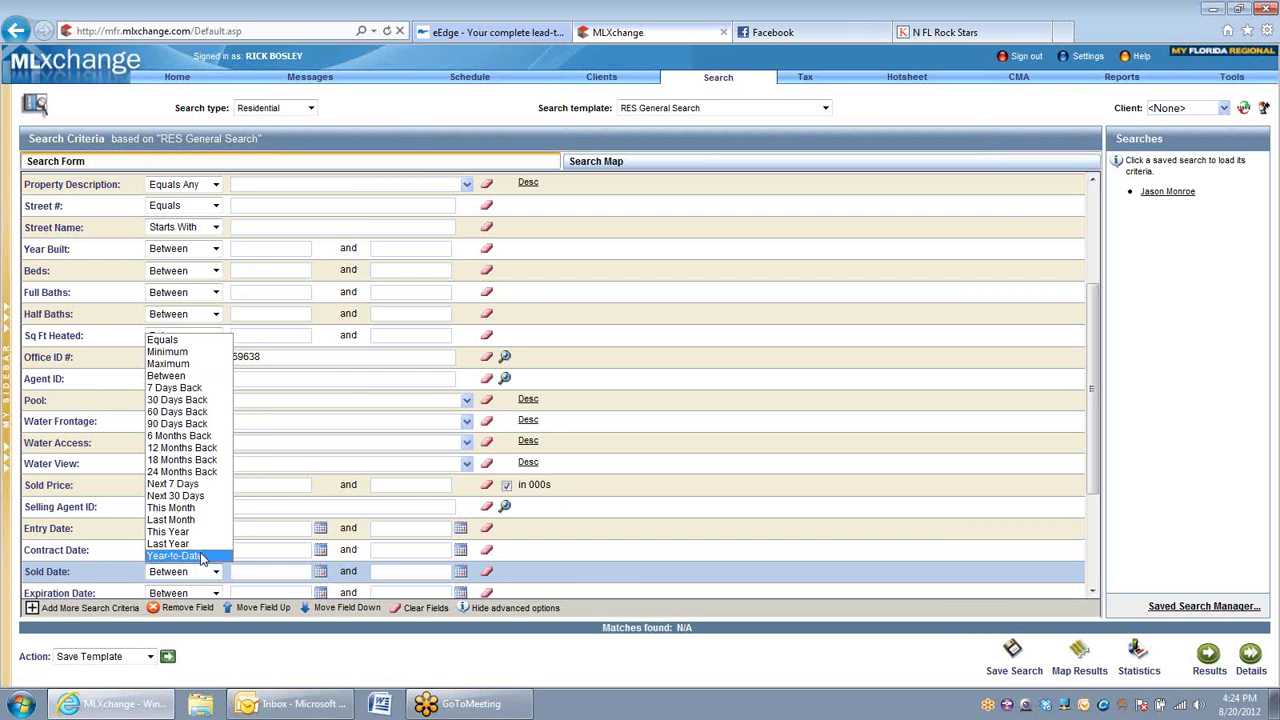
click(199, 556)
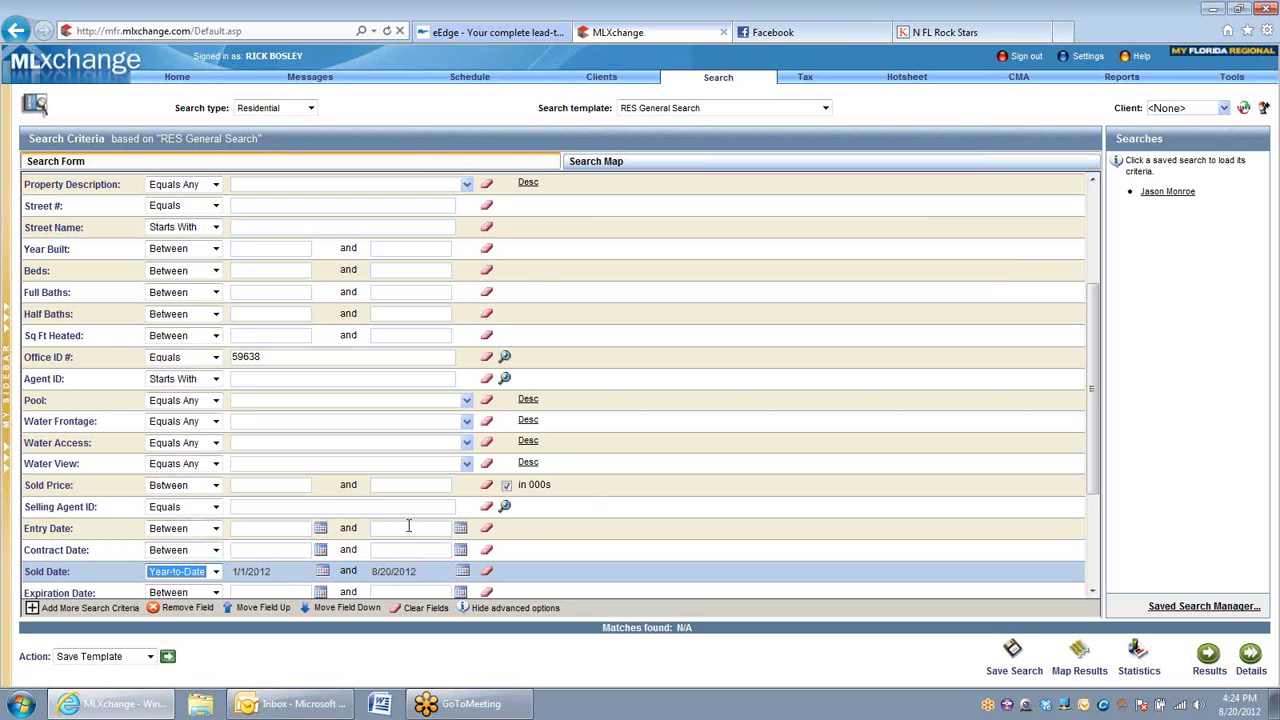
scroll(411, 420, up, 3)
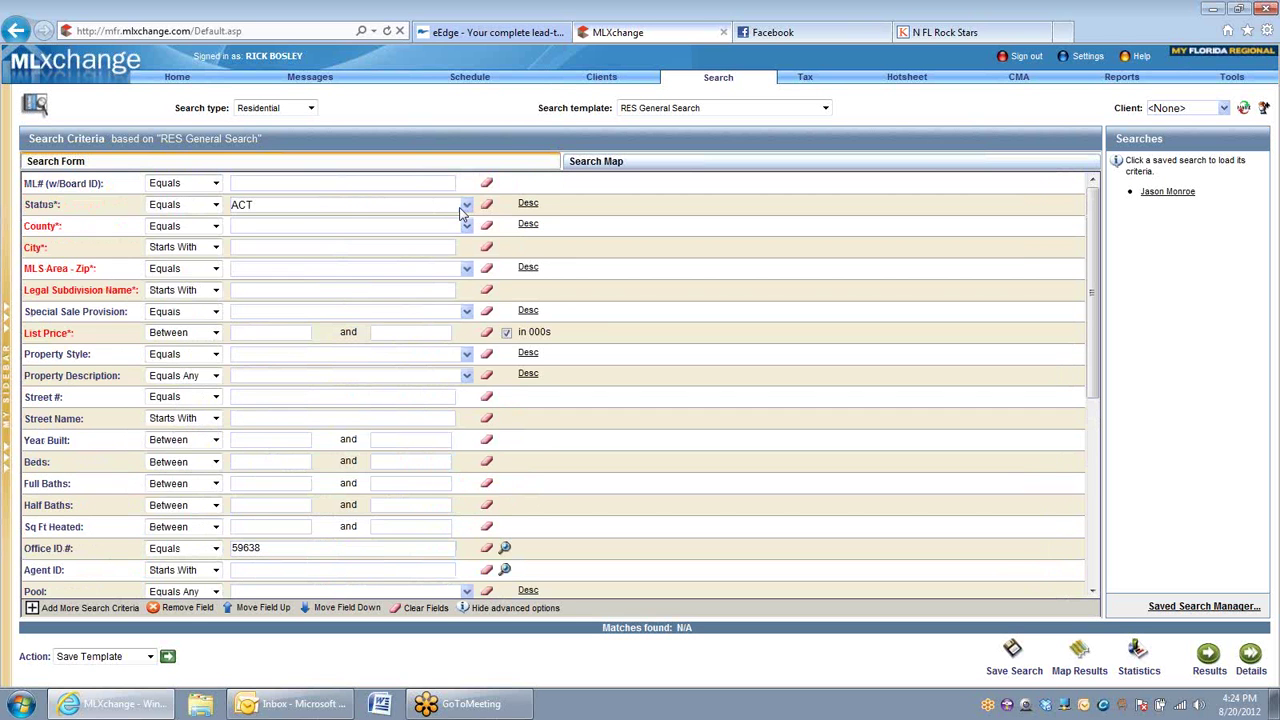
Step: Filter Status to SLD only, include every county, and show the 376 results
click(391, 213)
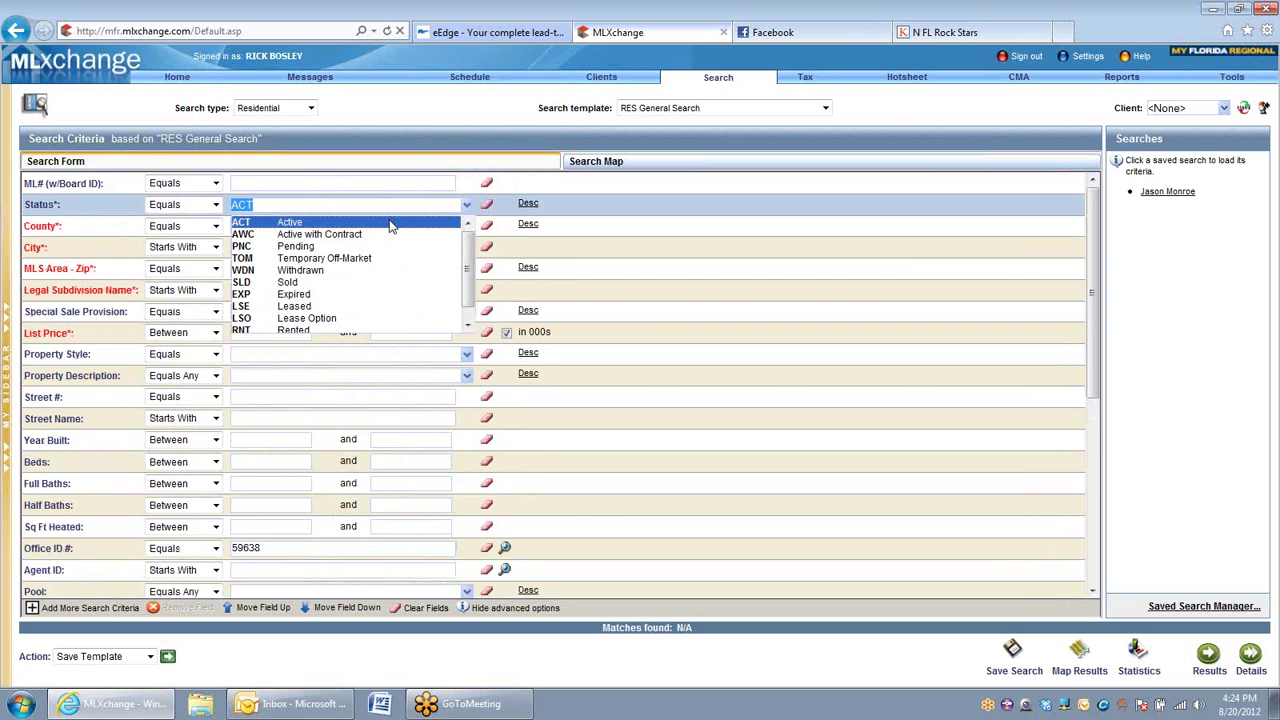
ctrl+click(287, 279)
ctrl+click(302, 222)
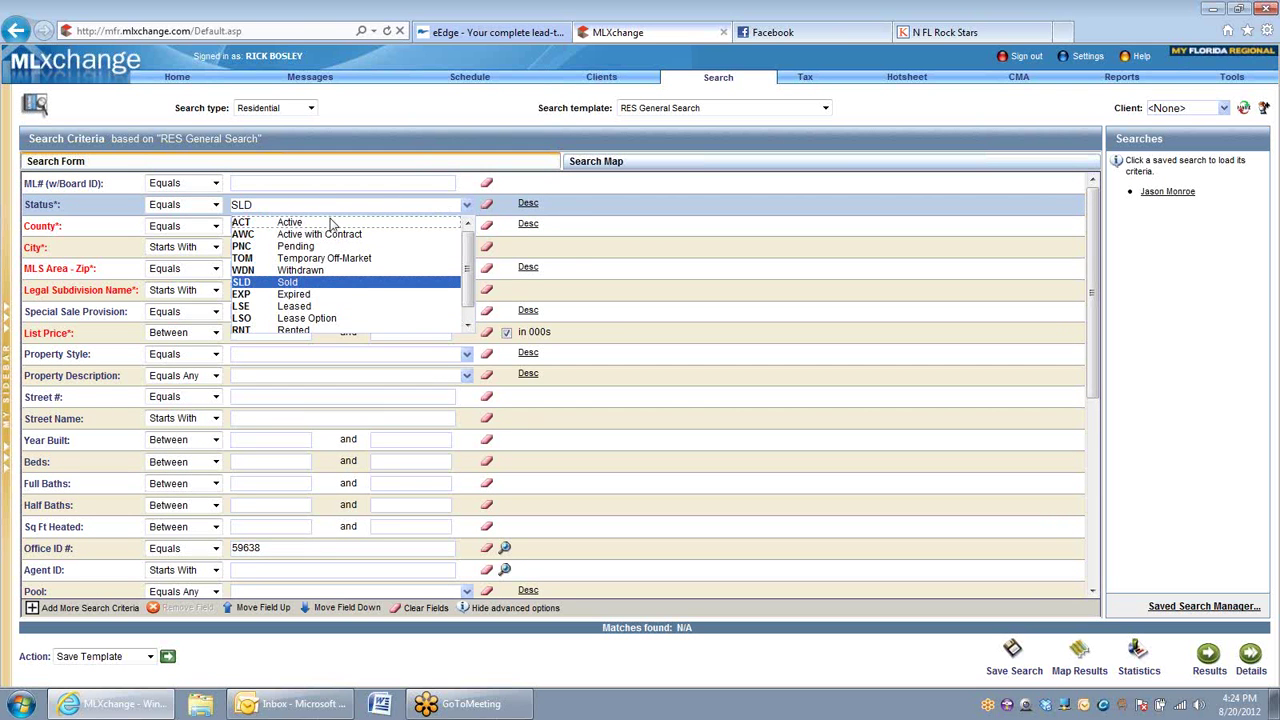
click(270, 247)
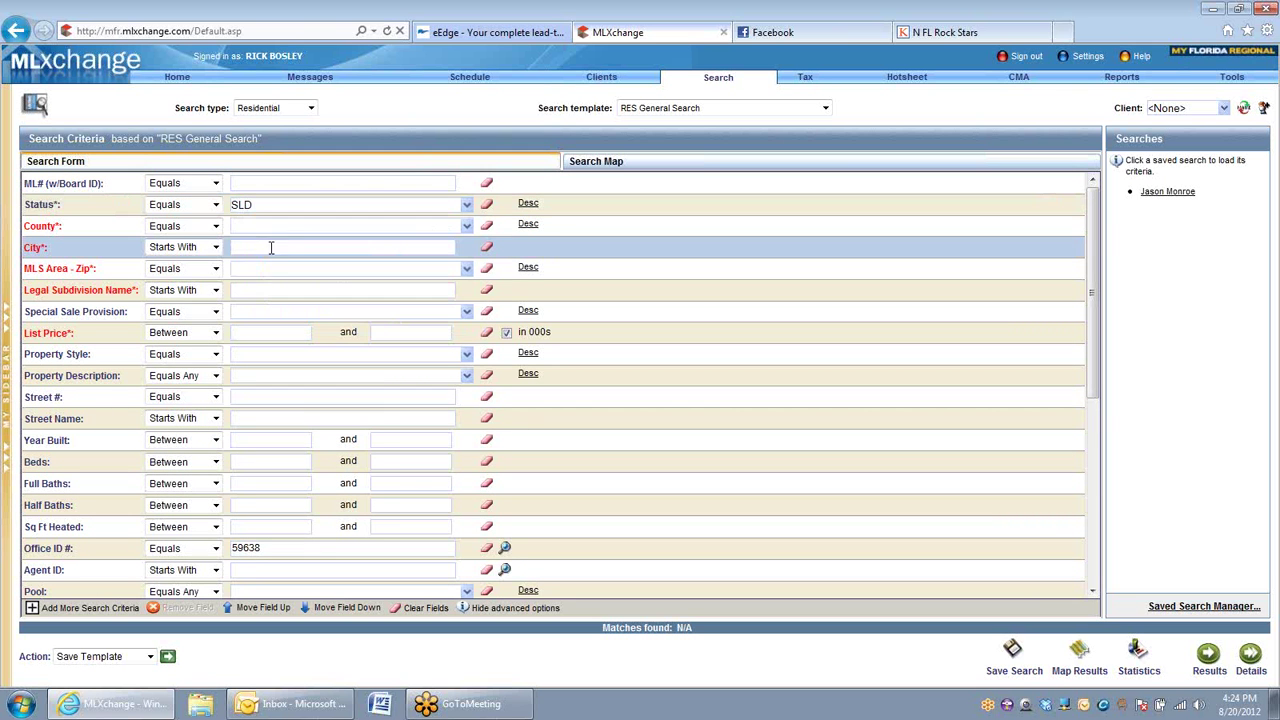
click(466, 226)
key(ctrl+a)
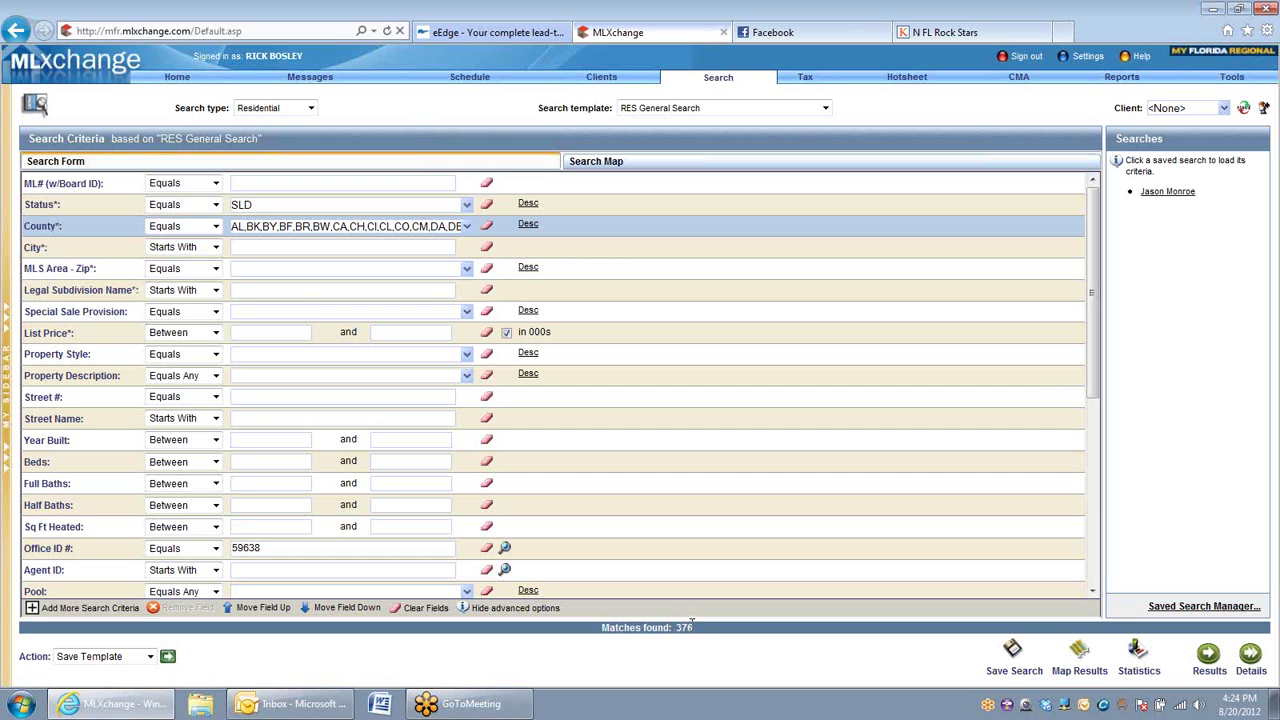
click(1209, 658)
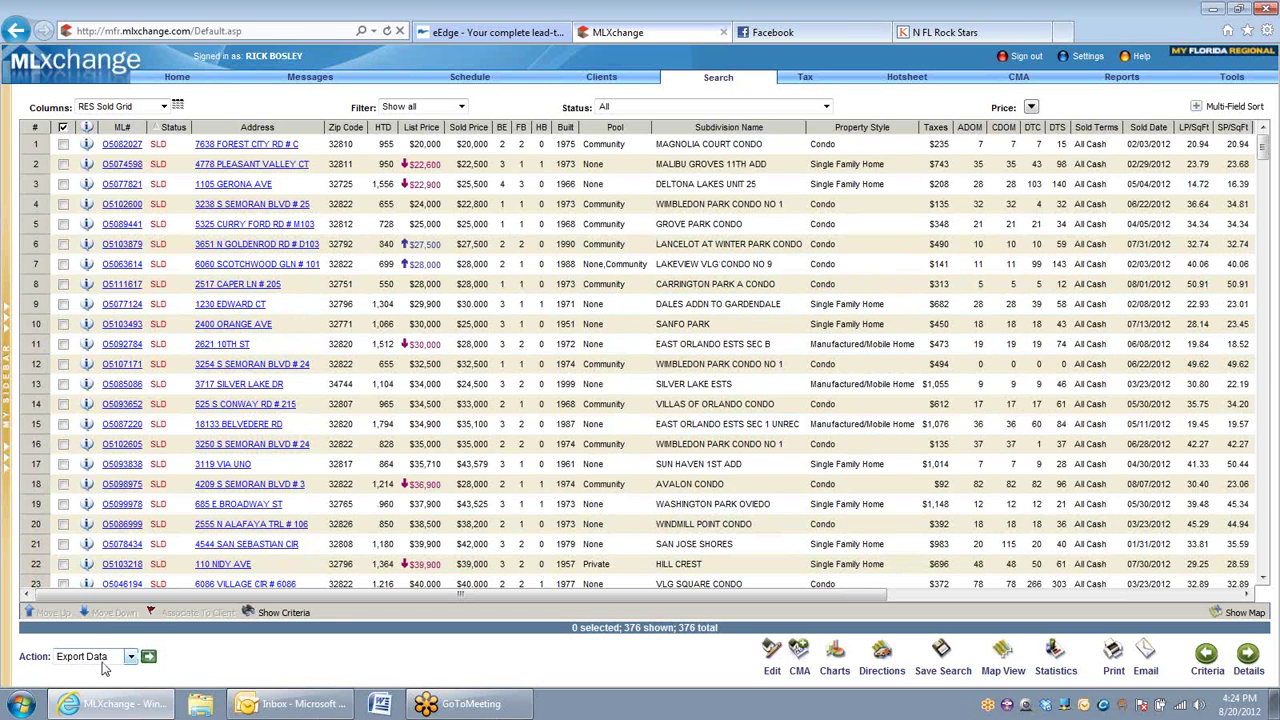
Step: Export the 376 results as a Tab Delimited file with column headers included
click(148, 658)
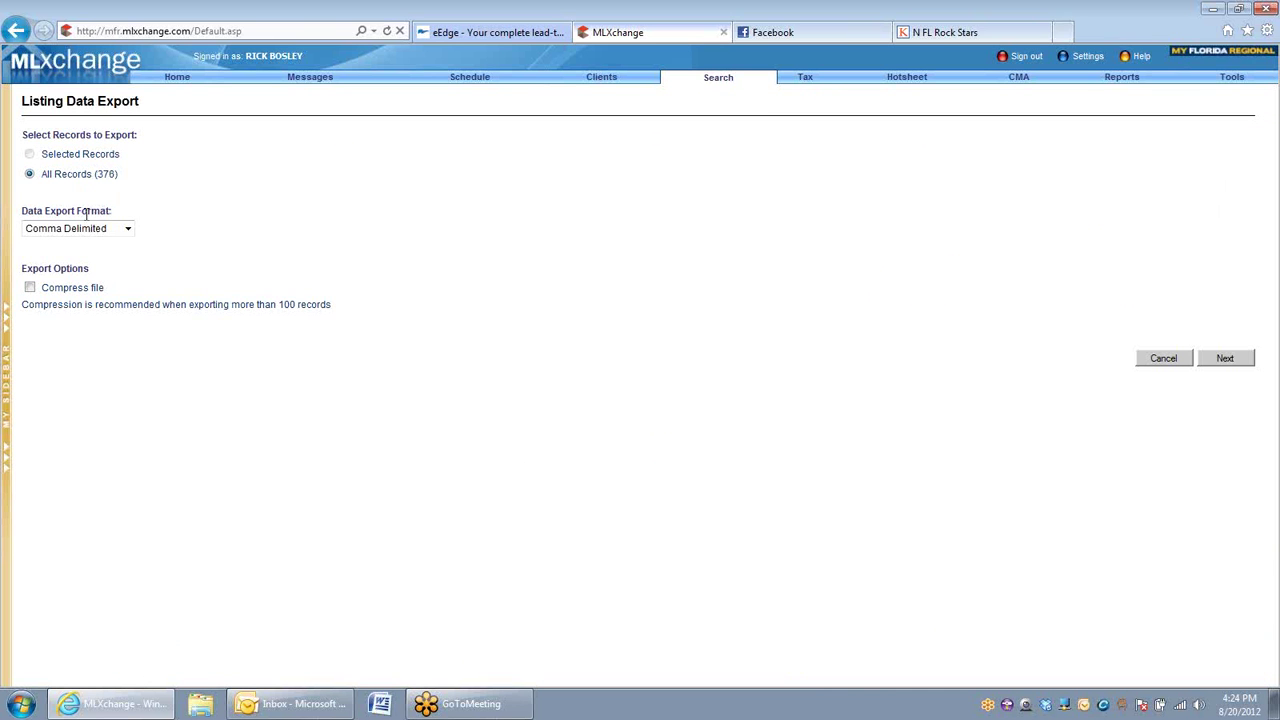
click(118, 232)
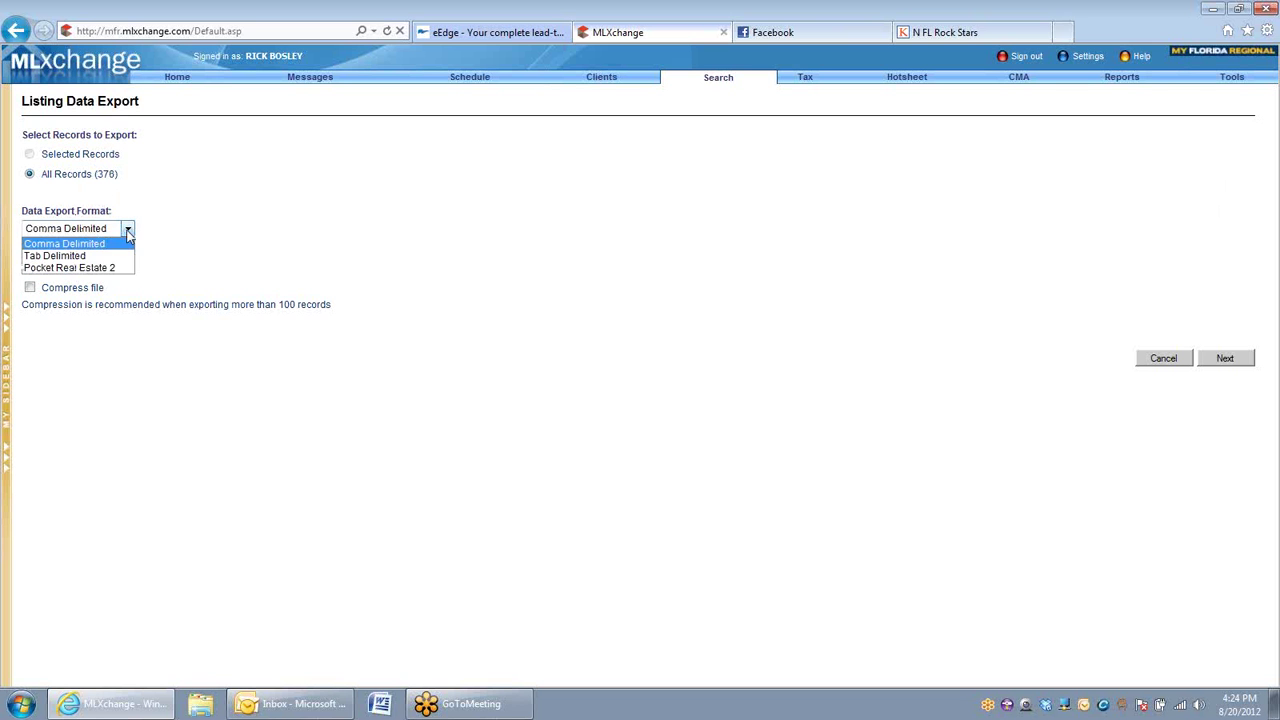
click(75, 257)
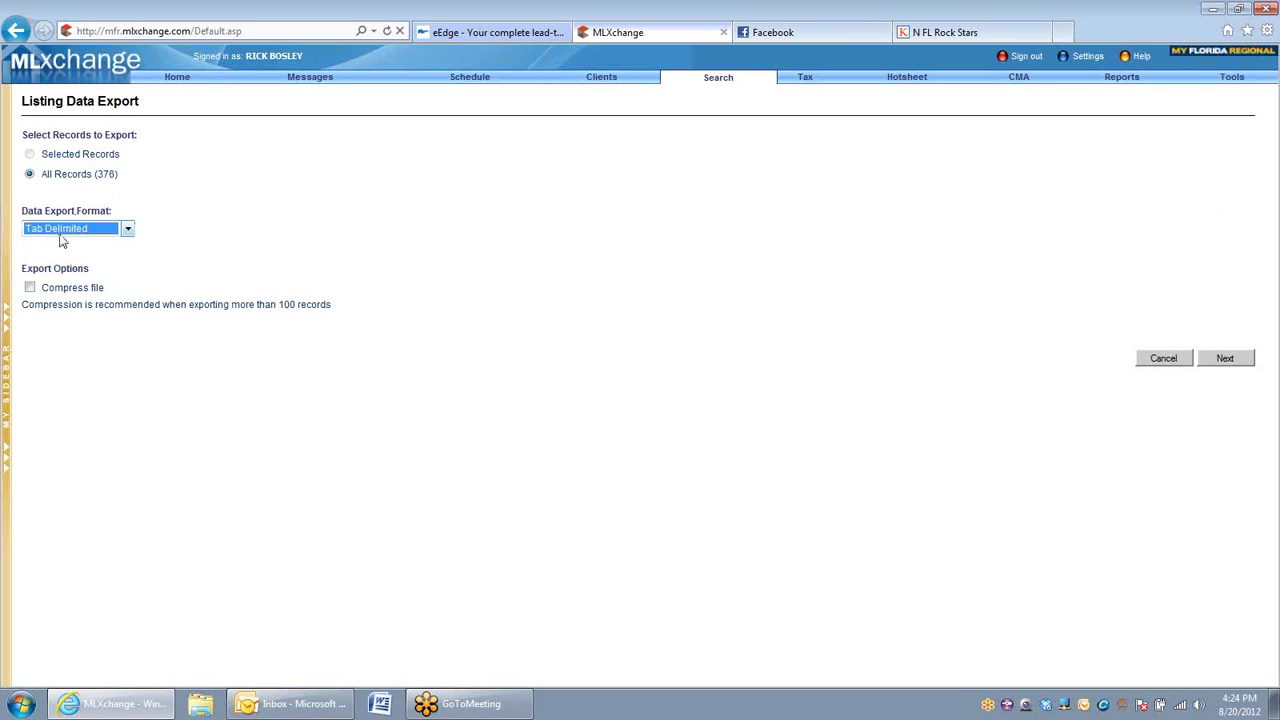
click(1206, 362)
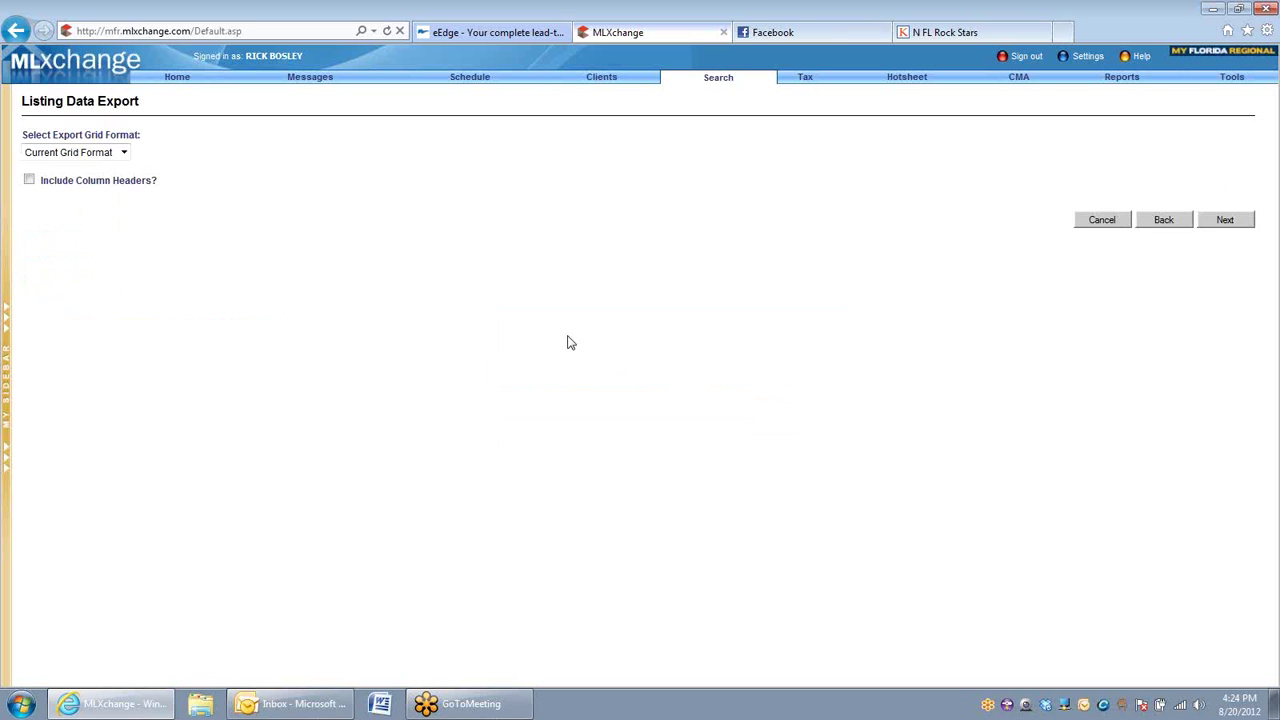
click(29, 180)
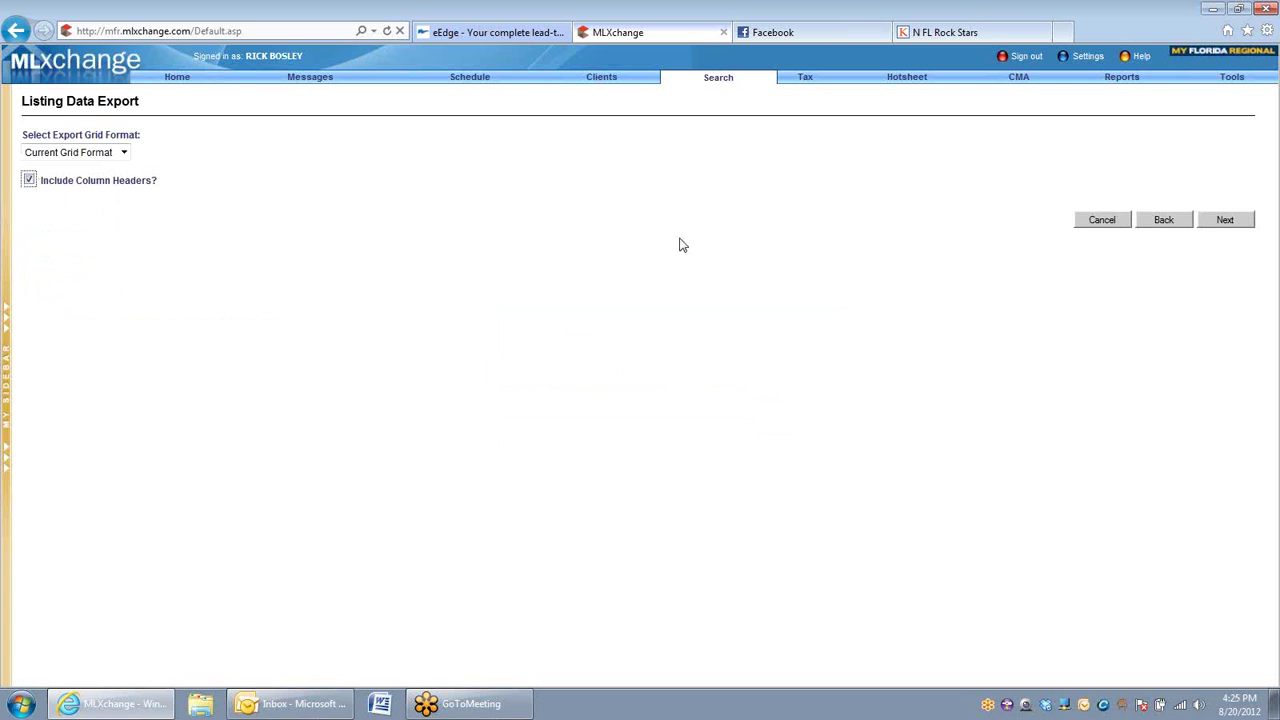
click(1218, 222)
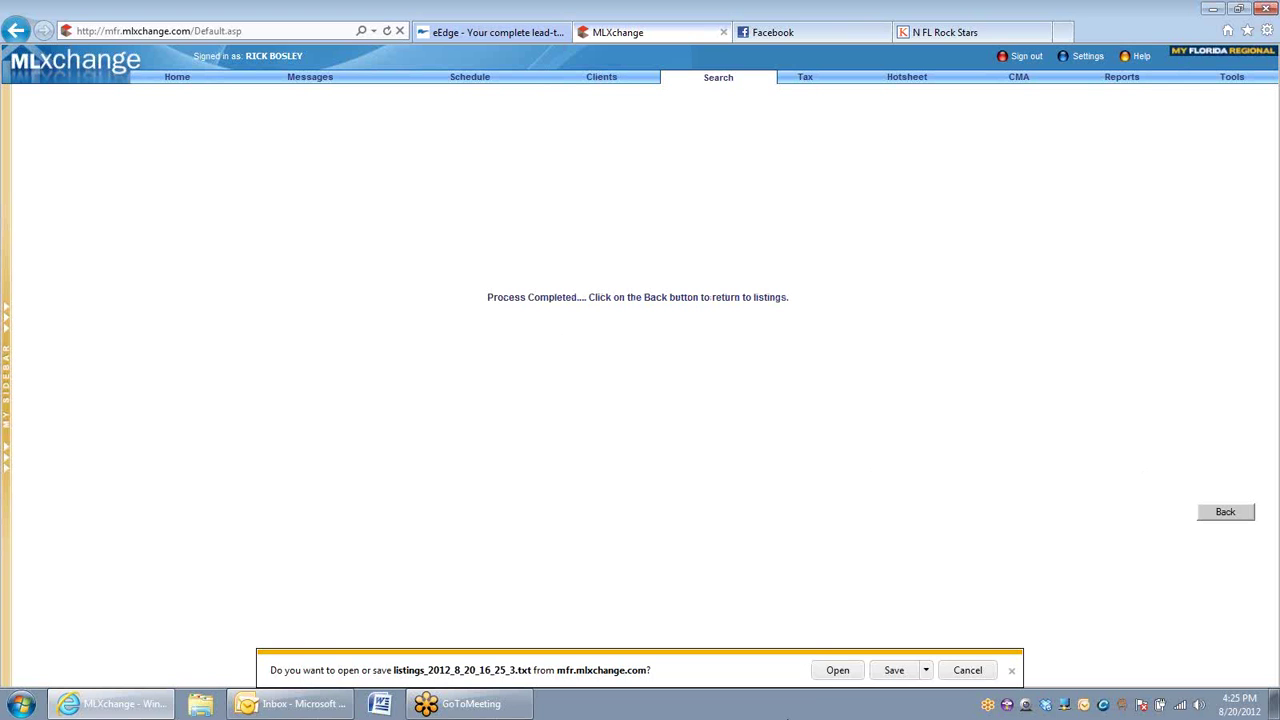
Step: Open listings_2012_8_20_16_25_3.txt in Notepad and select all its text
click(834, 671)
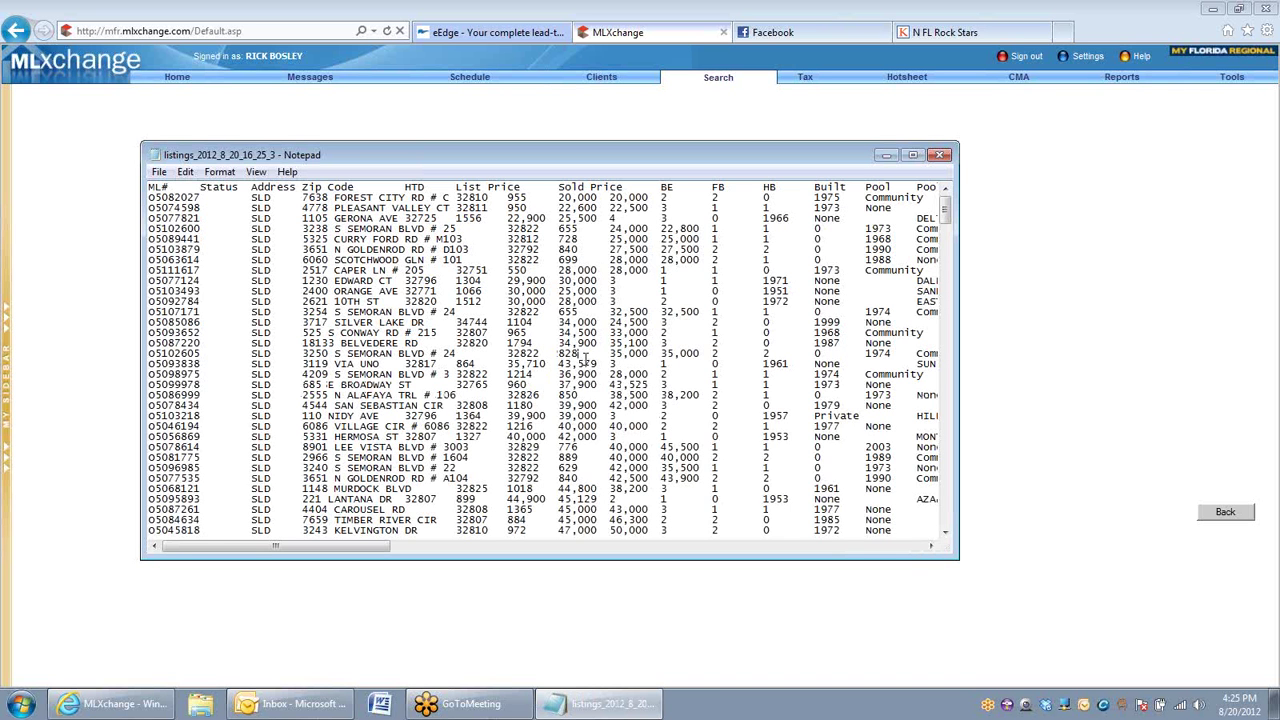
key(ctrl+a)
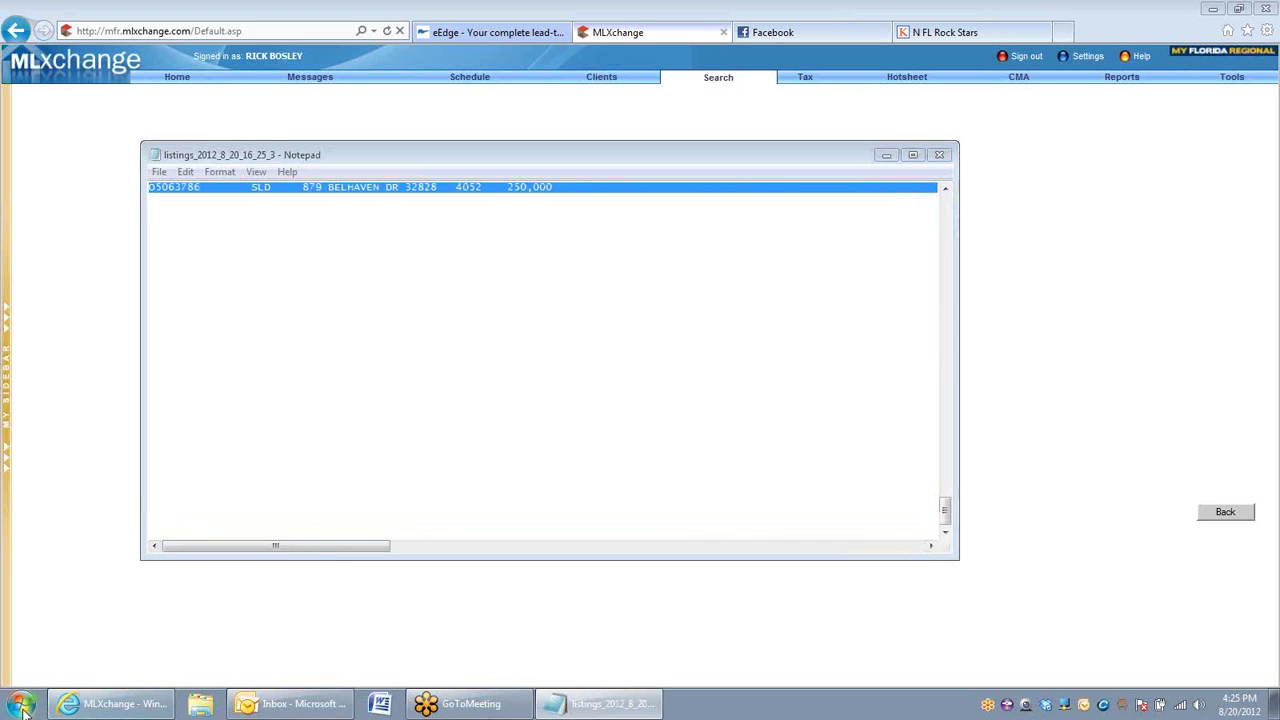
click(20, 704)
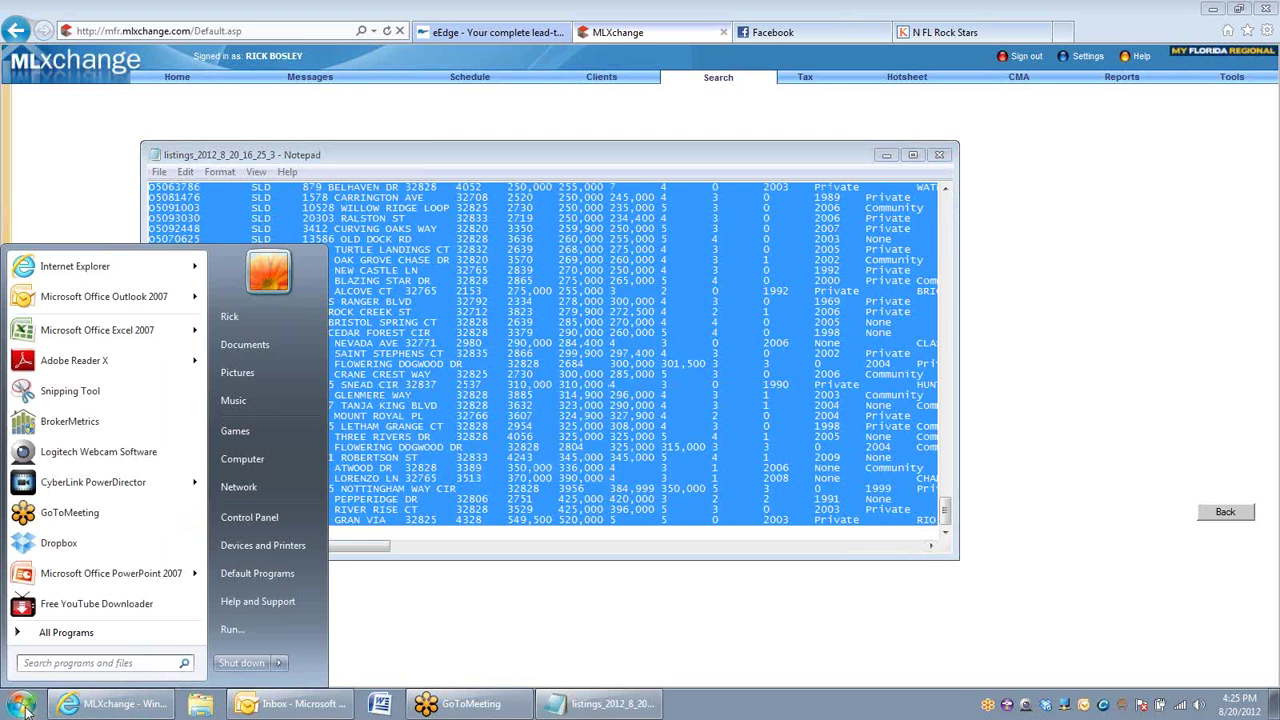
Step: Paste the listing text into a new Excel 2007 workbook, Book1, in a maximized window
click(97, 337)
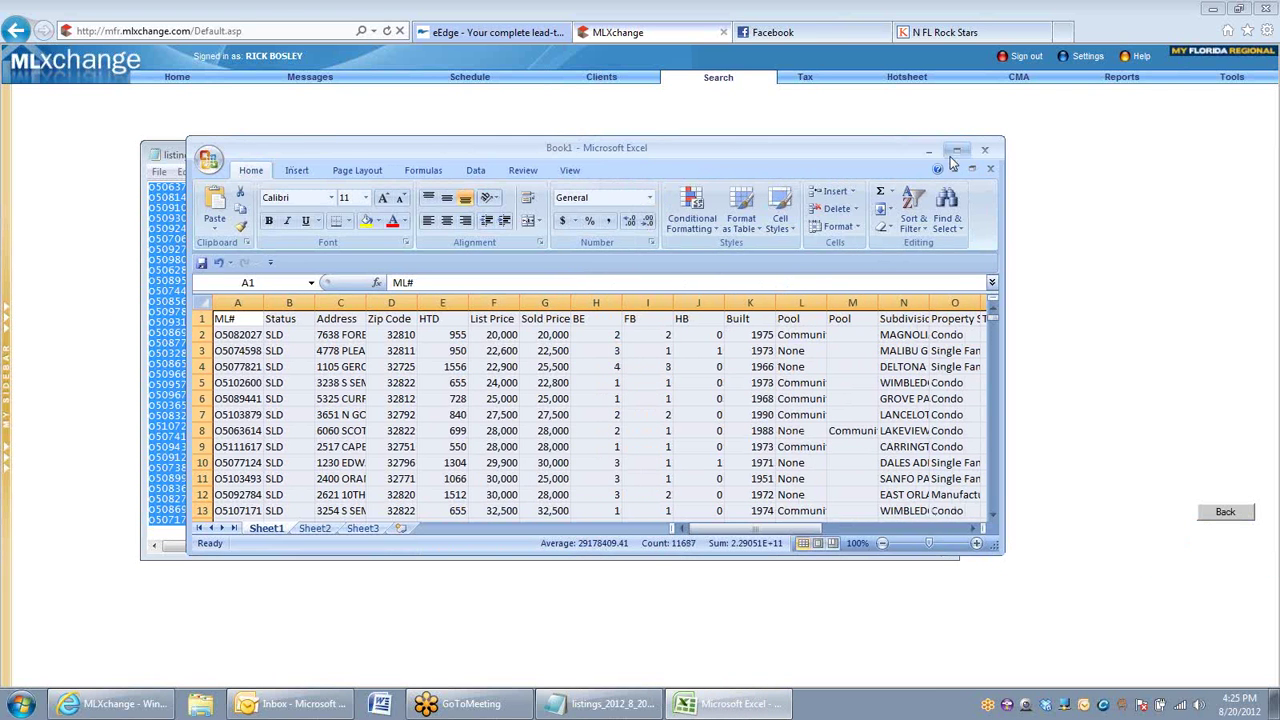
click(963, 155)
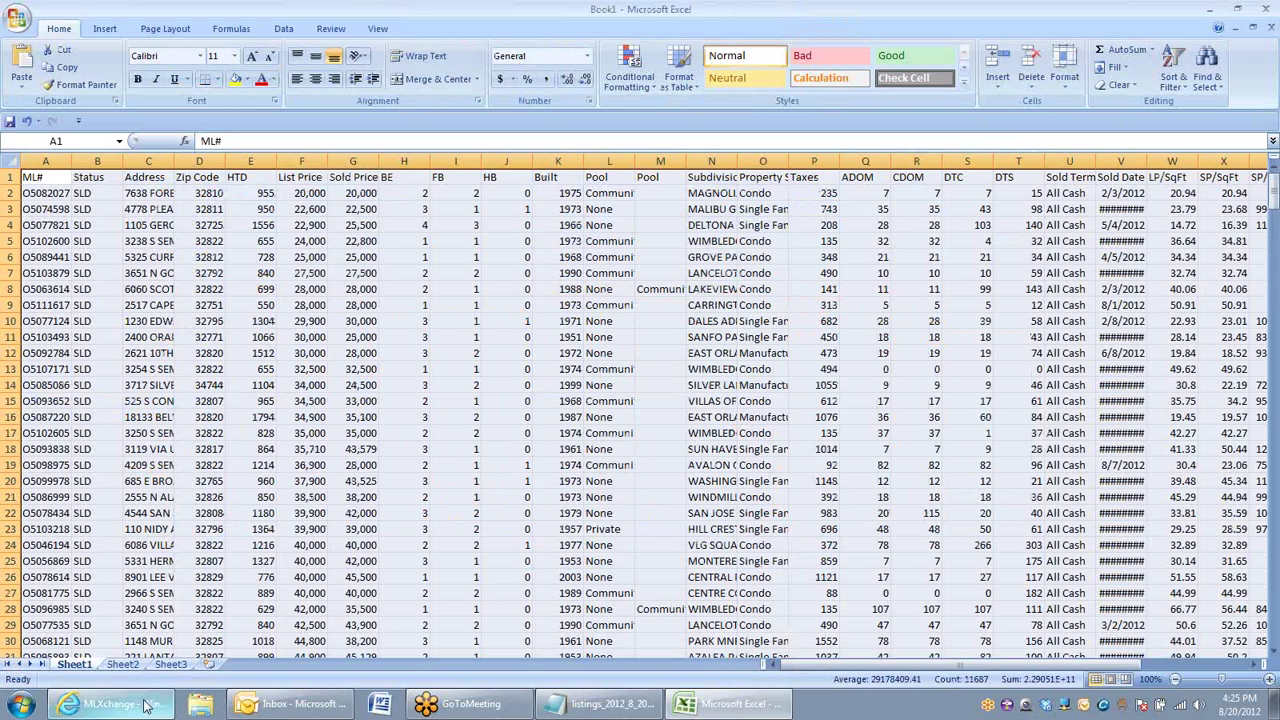
Step: AutoFit columns A through AE of Book1 to fit their contents
click(125, 704)
click(1203, 514)
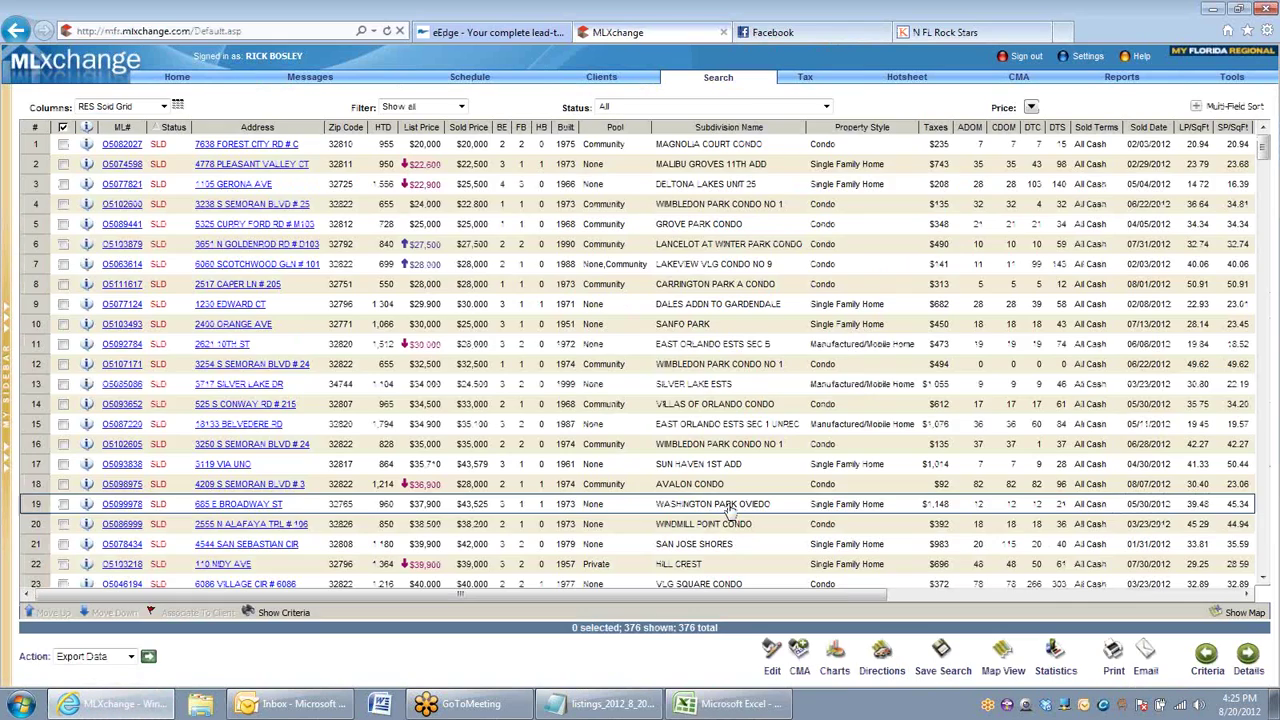
click(728, 704)
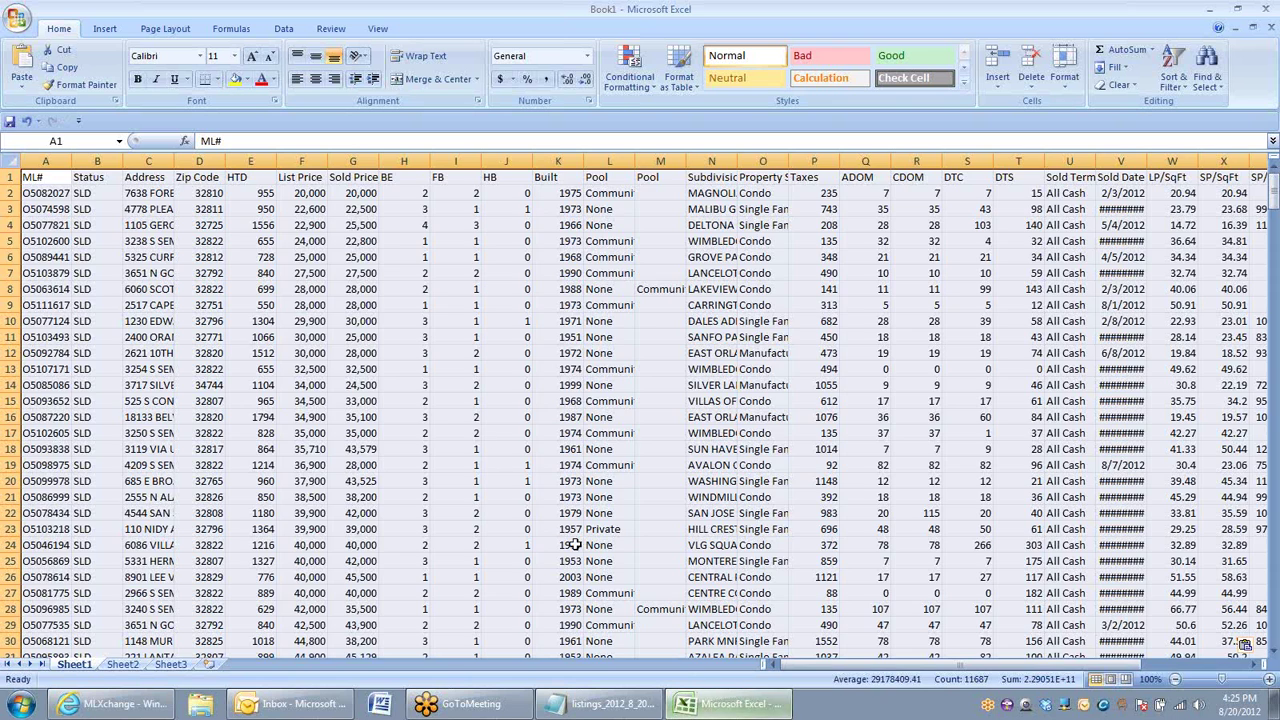
click(252, 289)
click(45, 160)
drag(45, 160, 1097, 161)
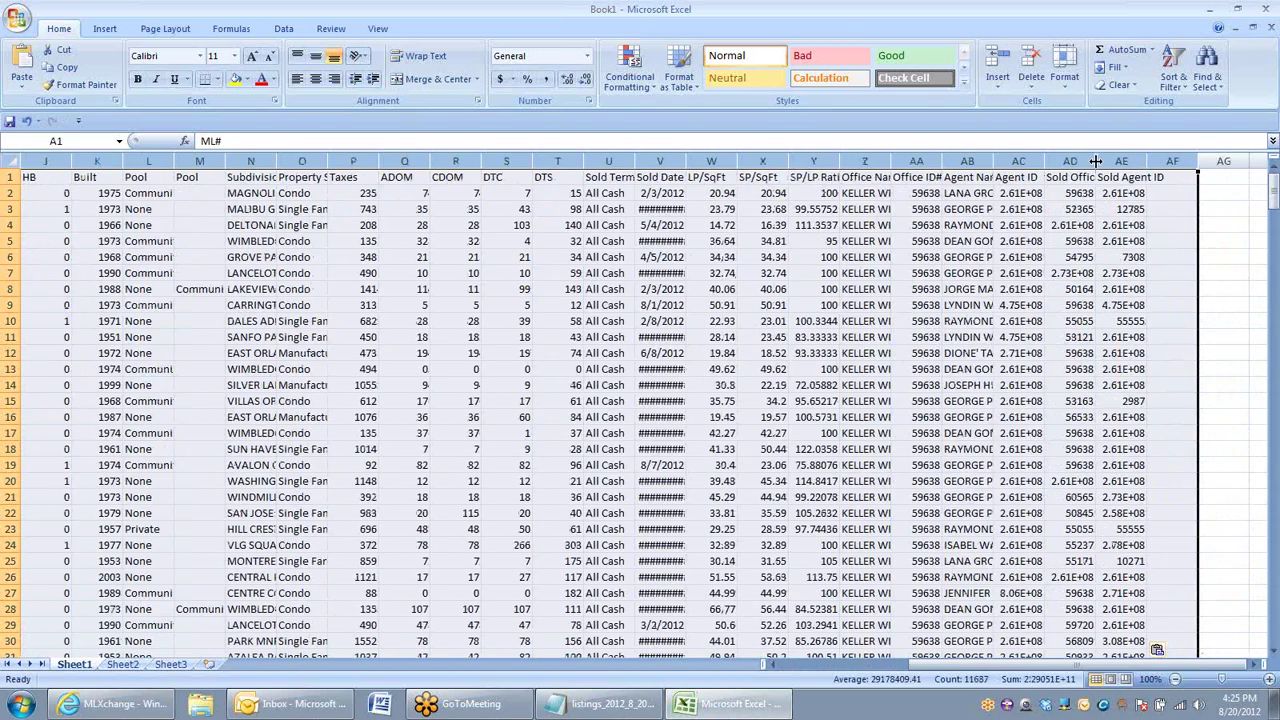
double_click(1096, 161)
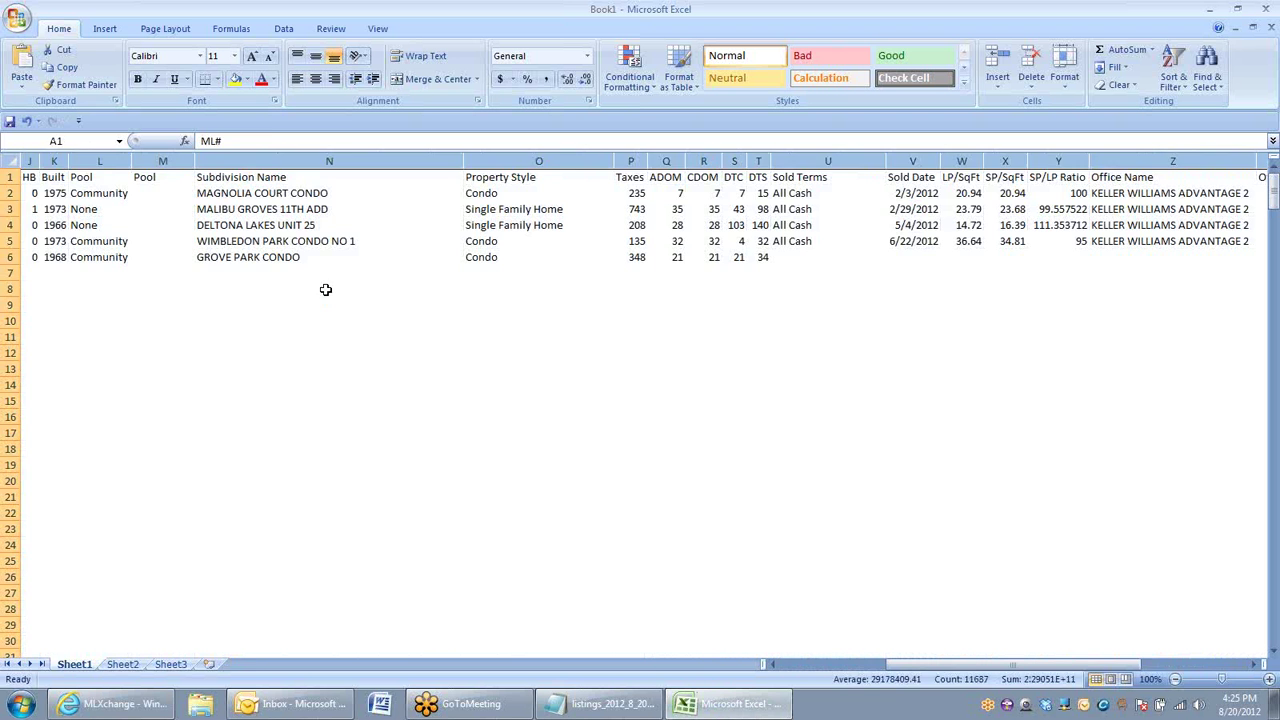
click(325, 289)
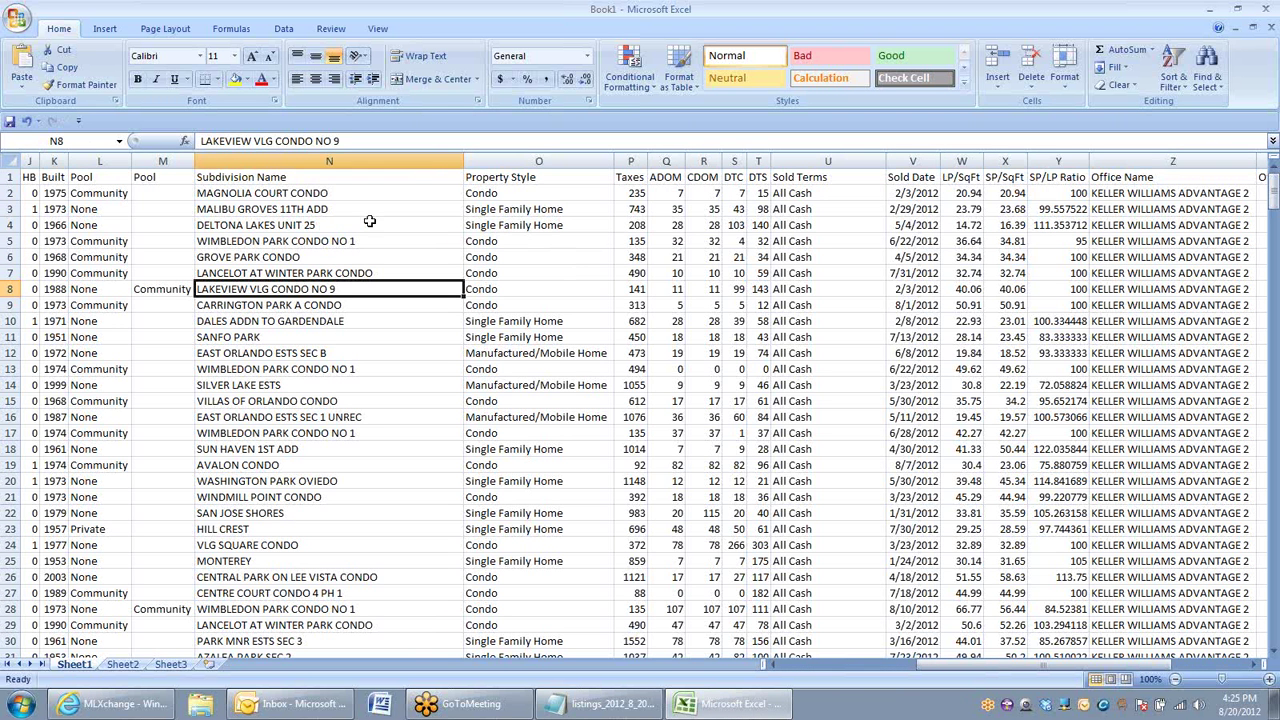
Step: Insert a blank row 2 beneath the headers and fill it yellow
right_click(17, 195)
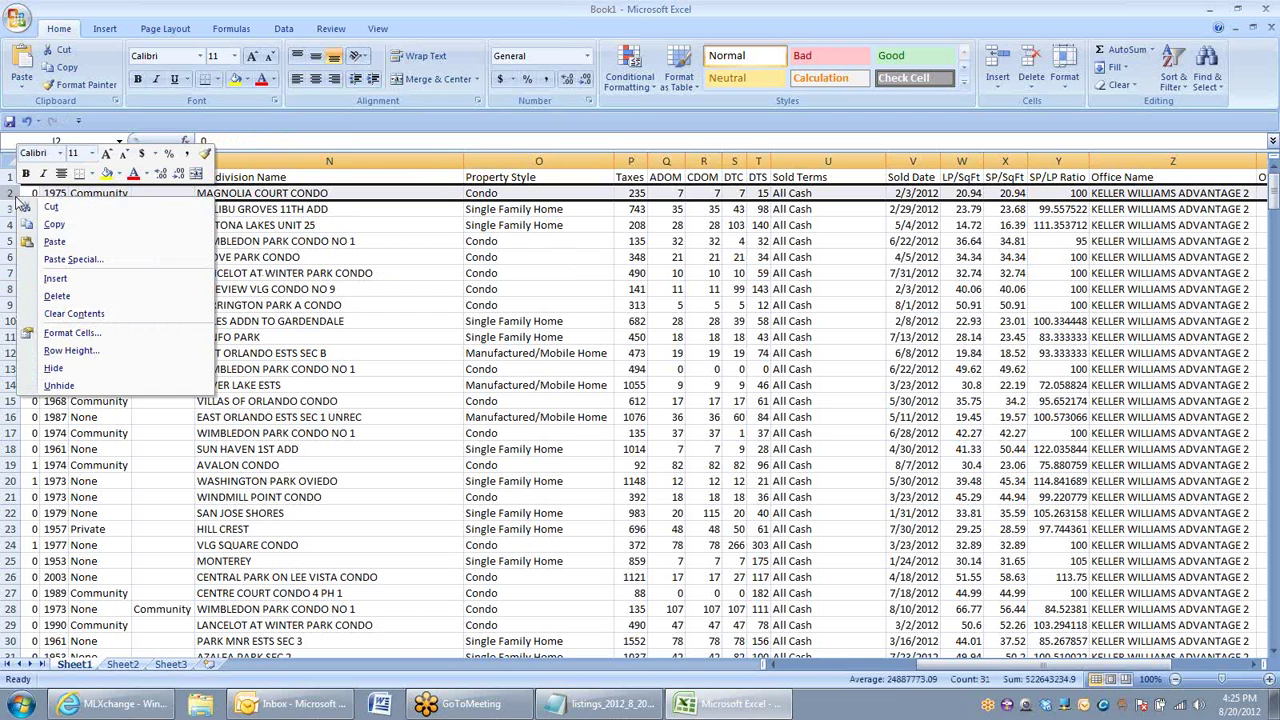
click(60, 279)
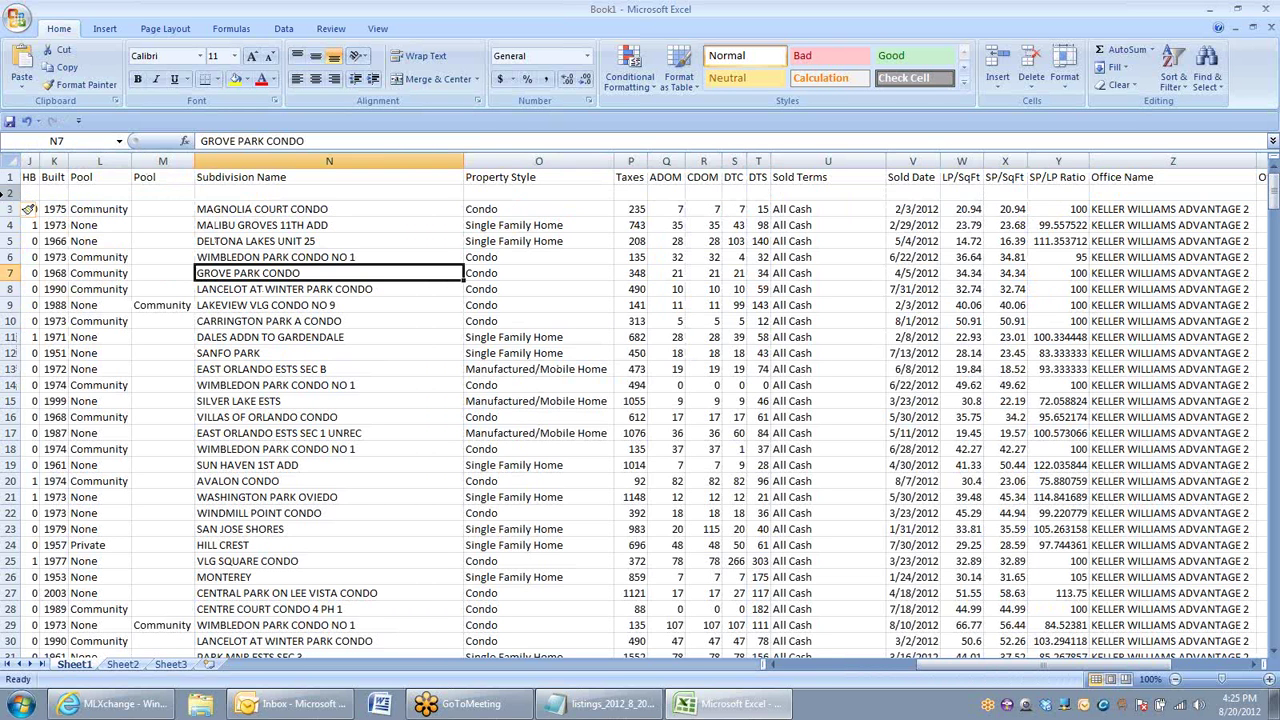
click(12, 193)
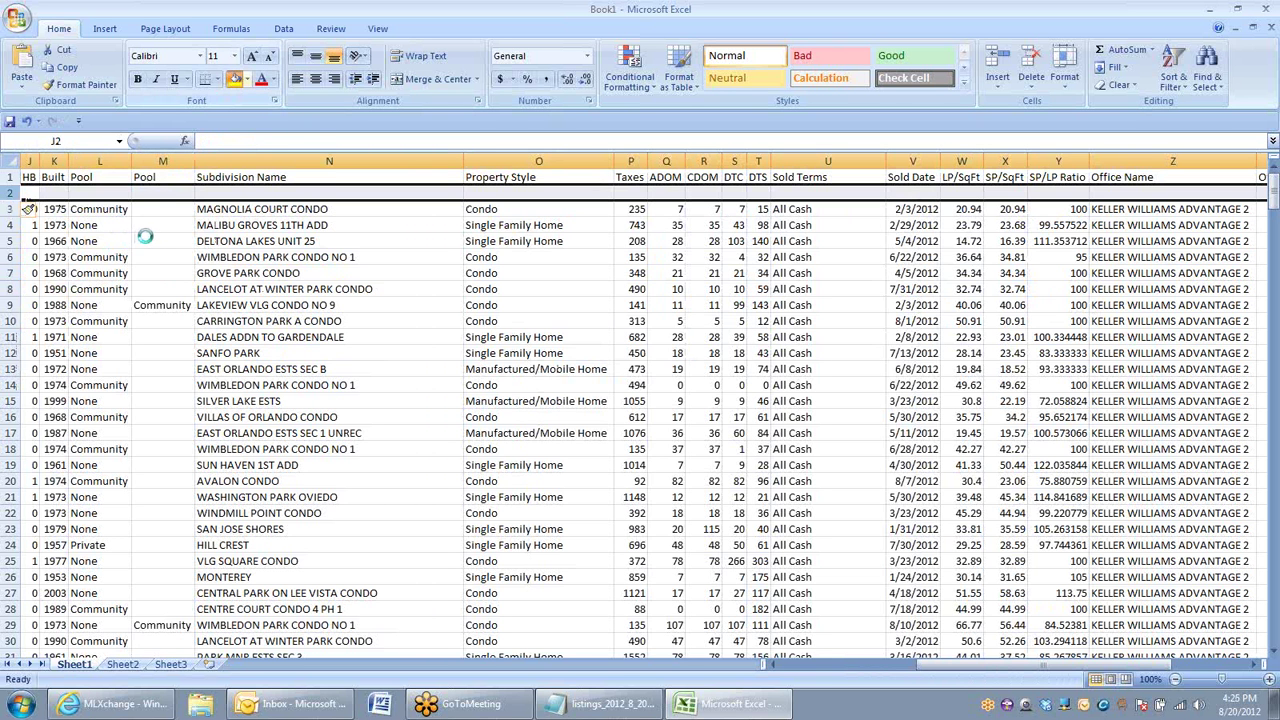
click(398, 240)
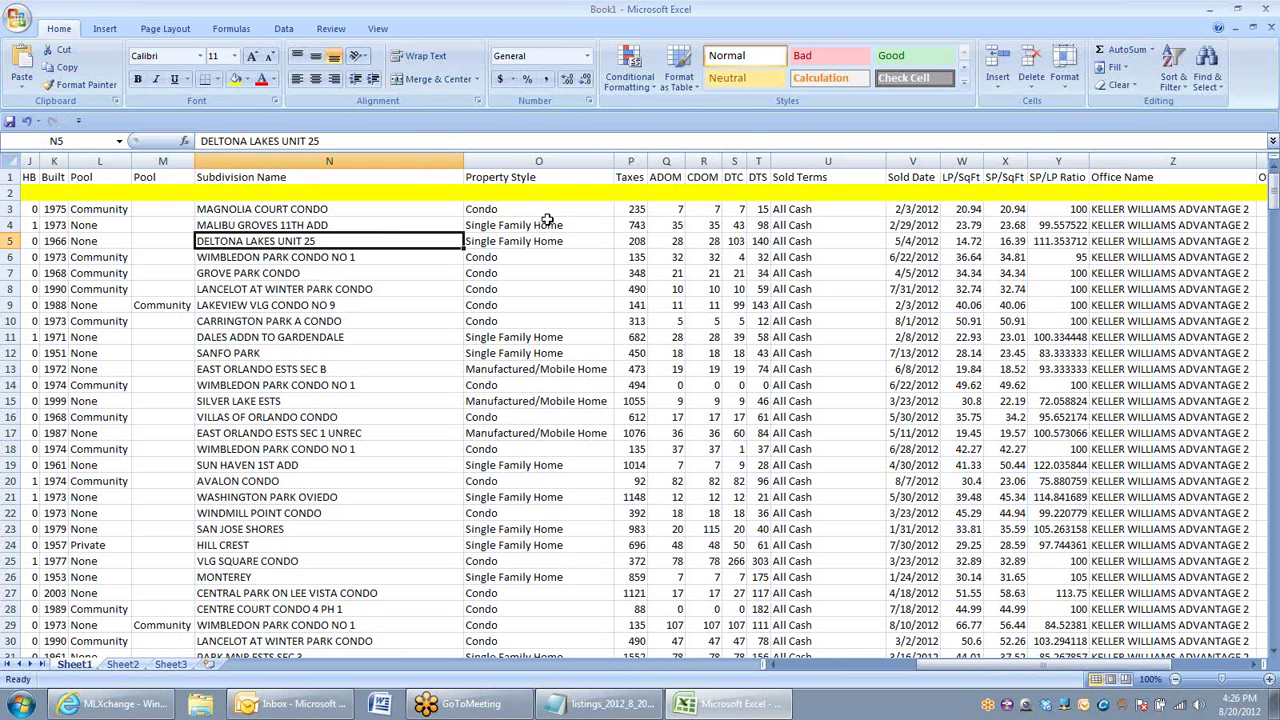
click(666, 192)
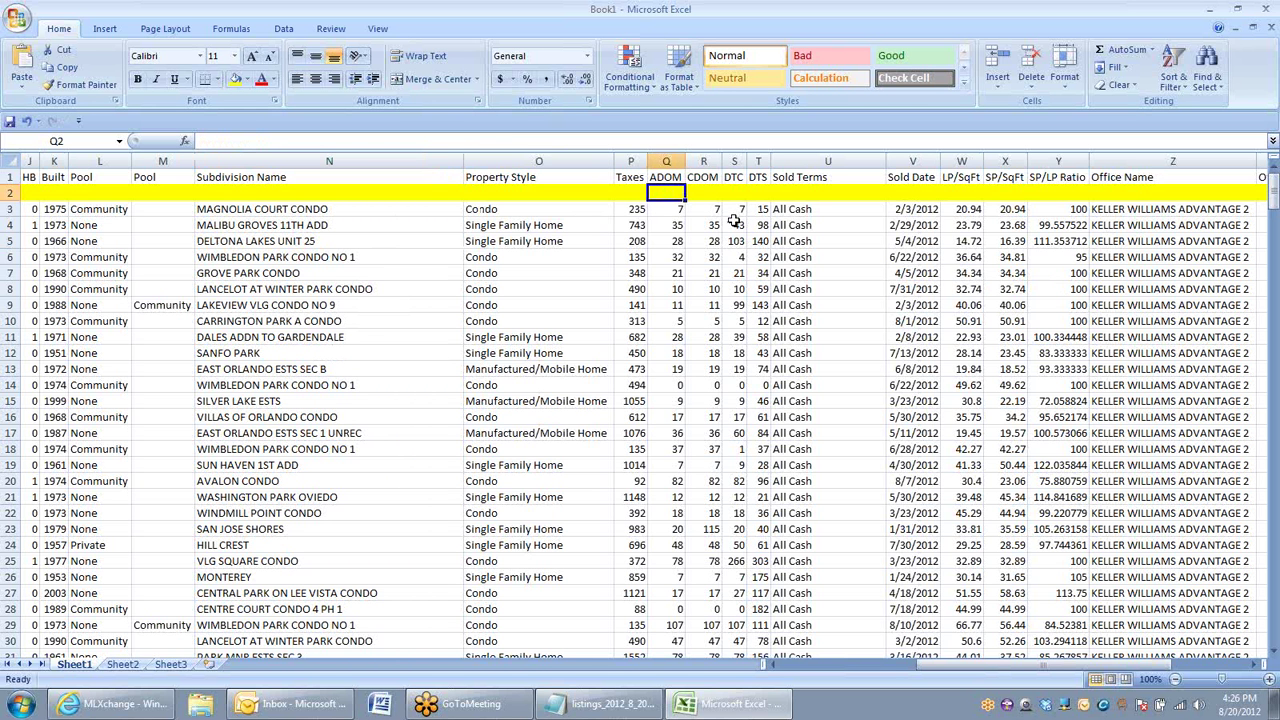
Step: Enter =SUM(Q3:Q378)/376 in Q2 to average the ADOM column
text(=)
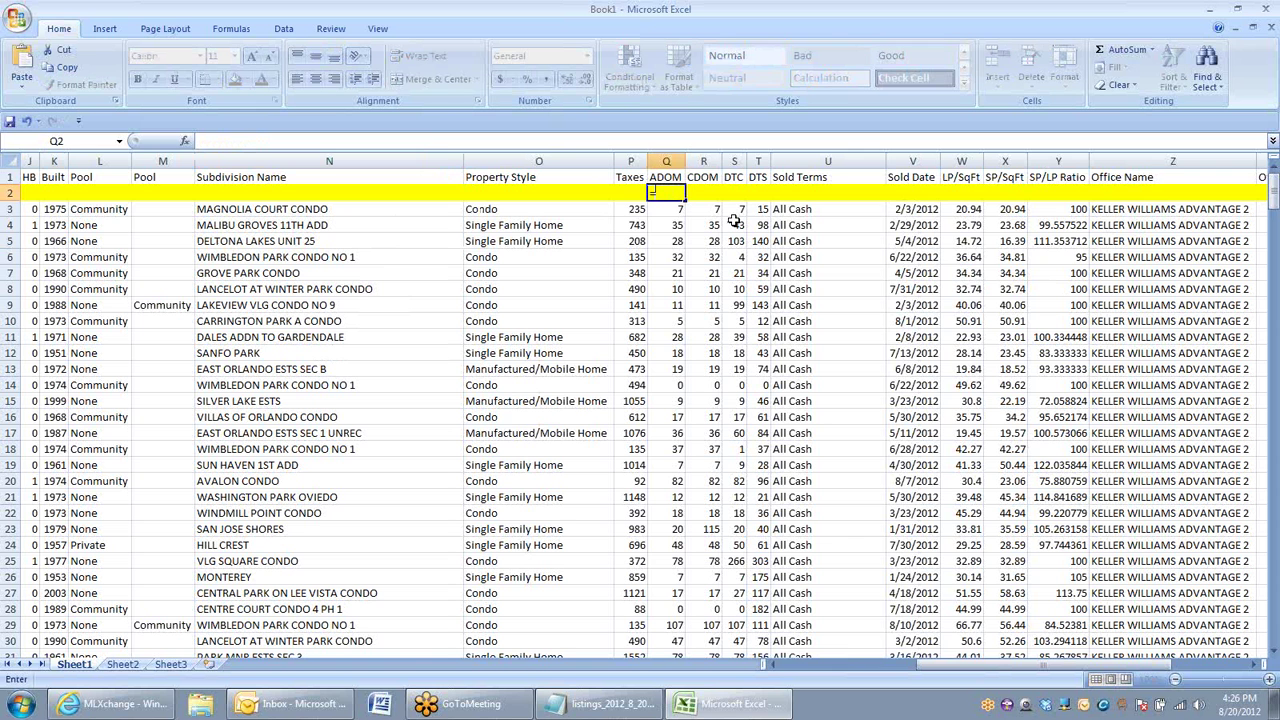
text(sum()
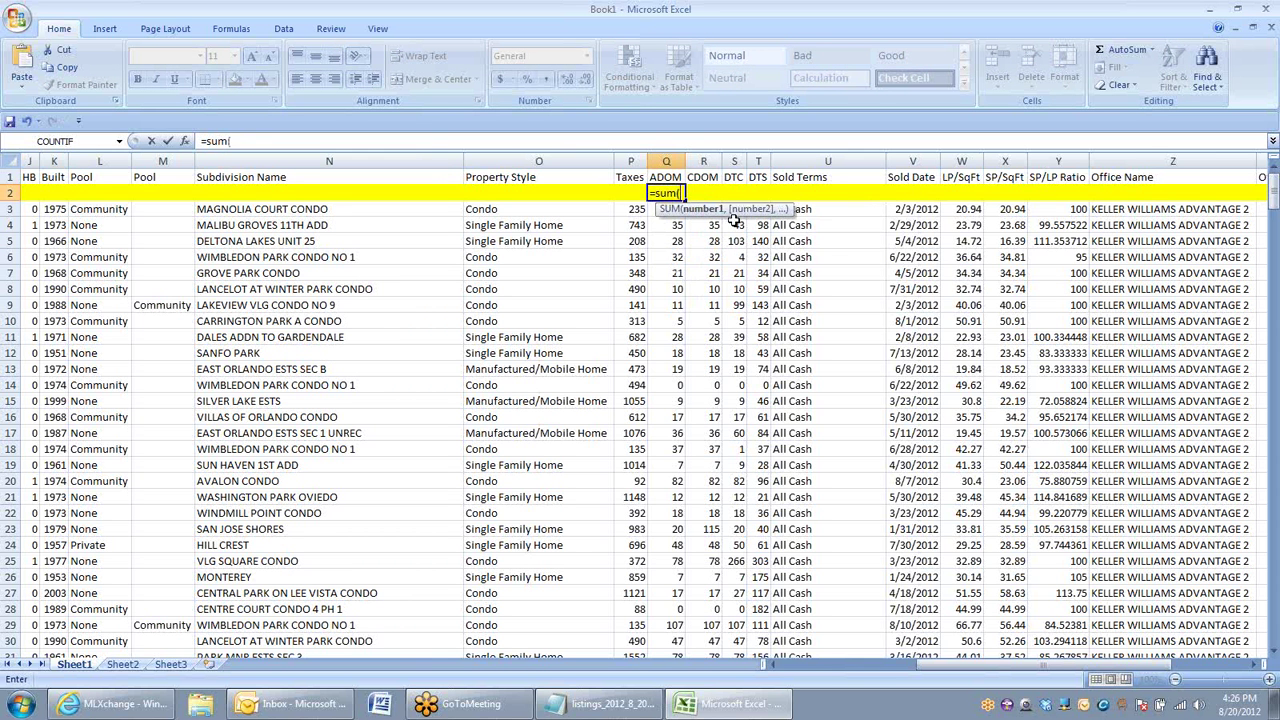
click(660, 241)
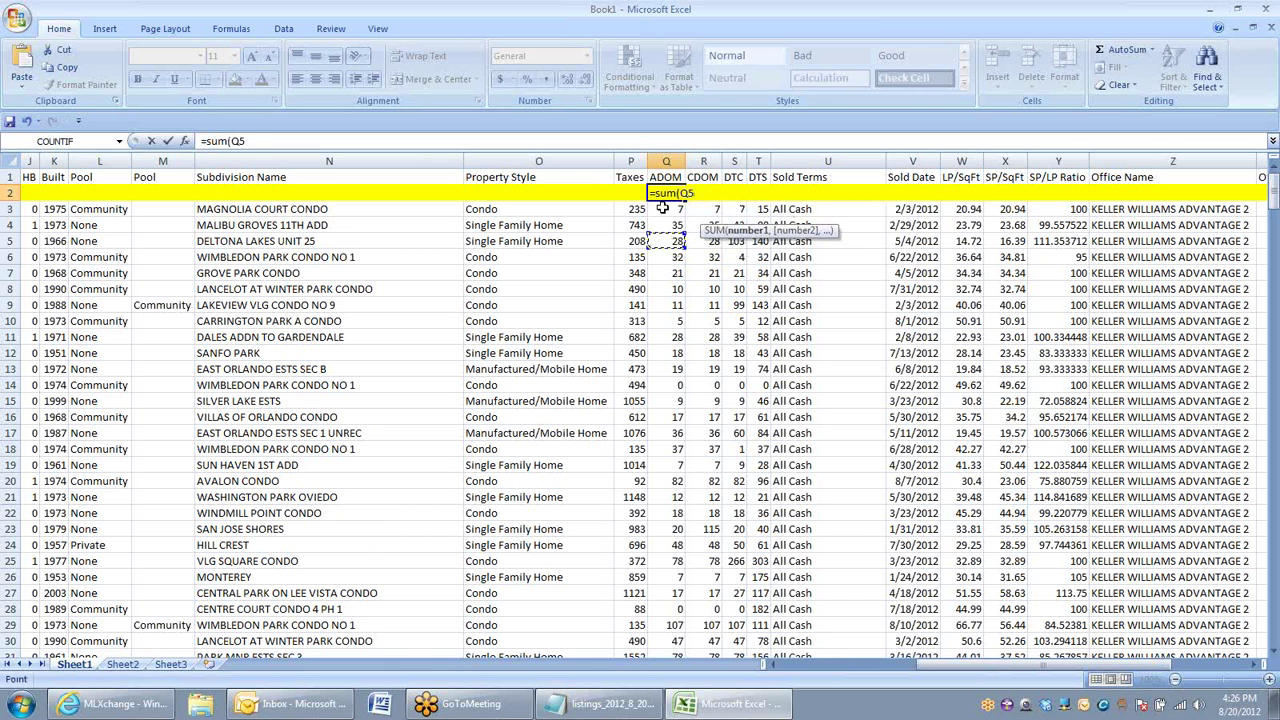
drag(664, 209, 676, 625)
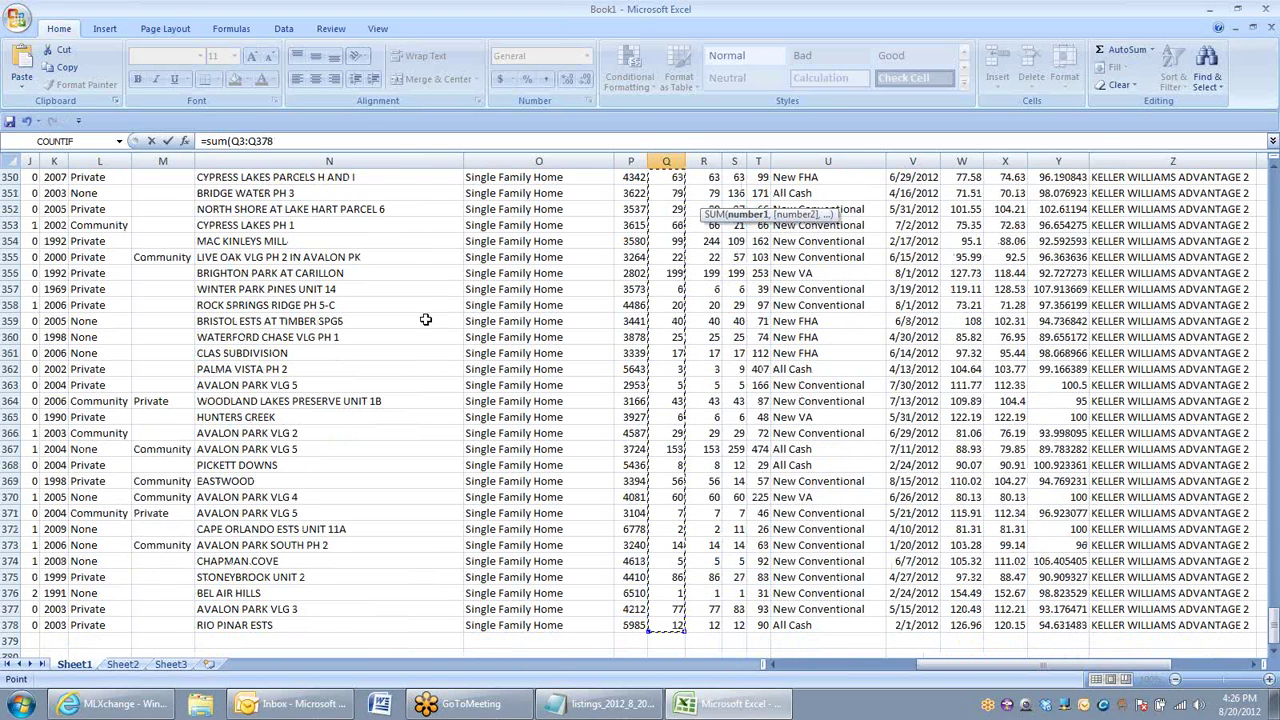
click(284, 140)
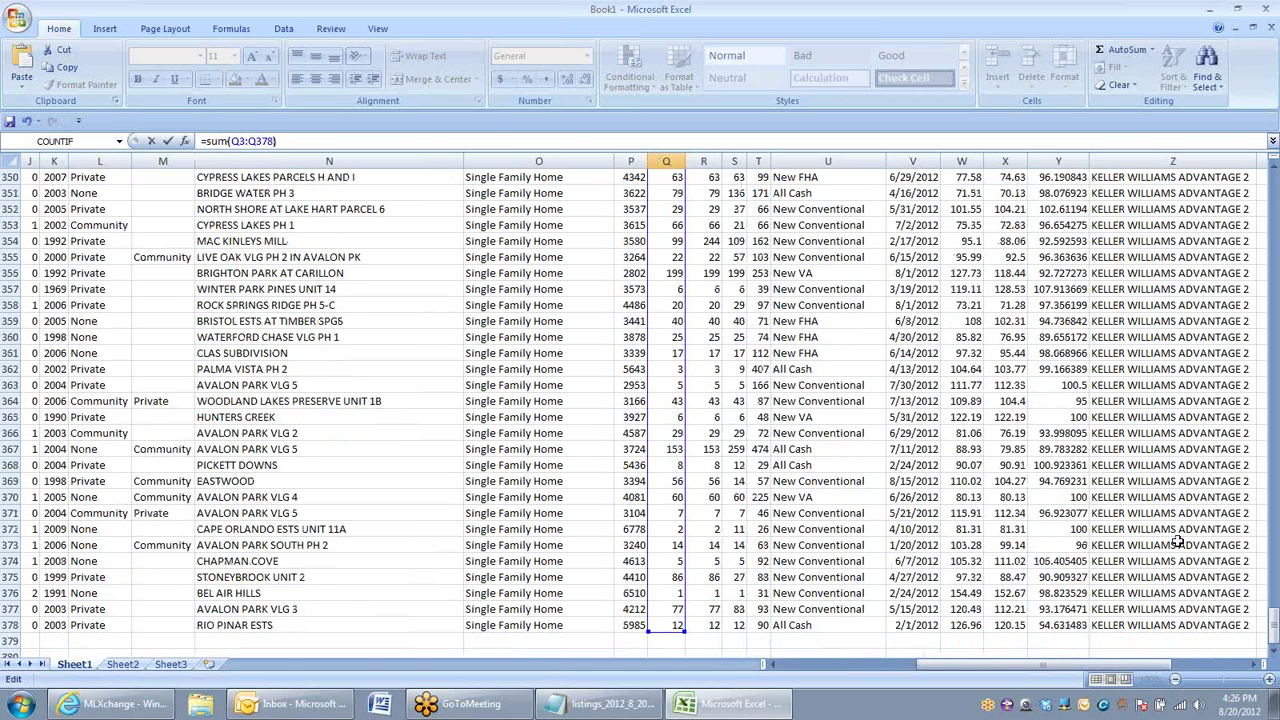
drag(1273, 636, 1100, 172)
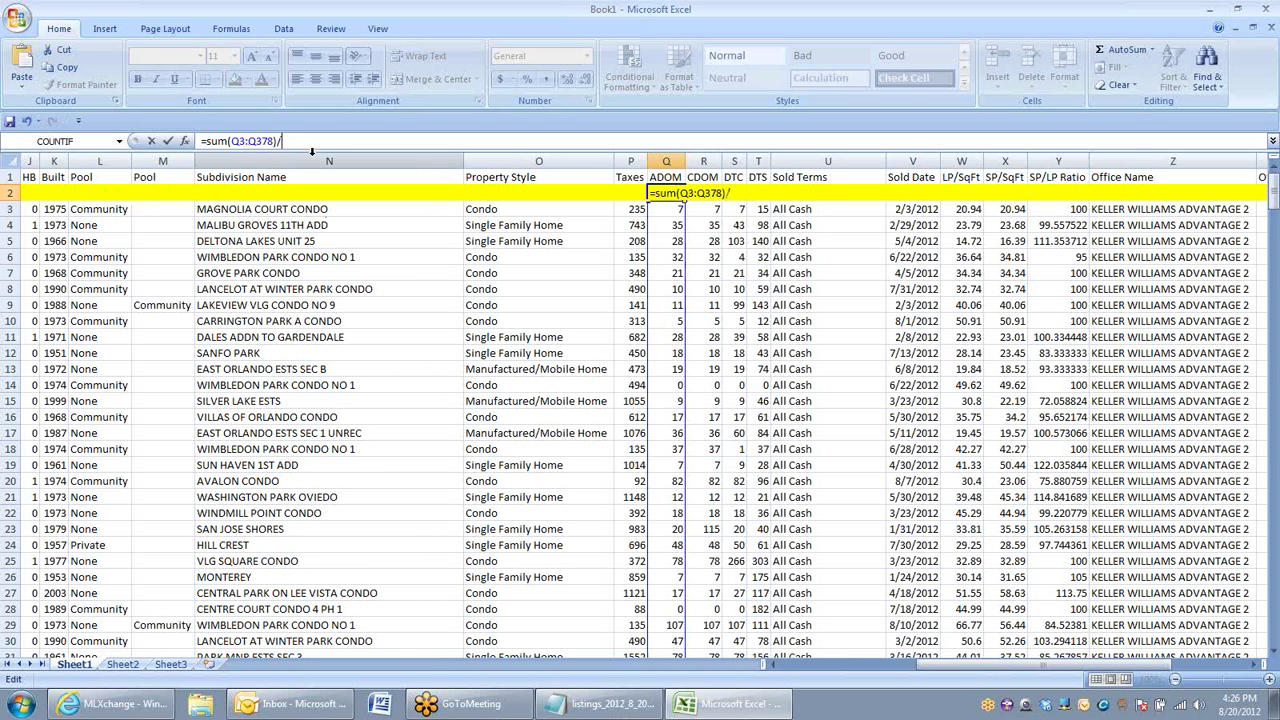
text(76)
key(Return)
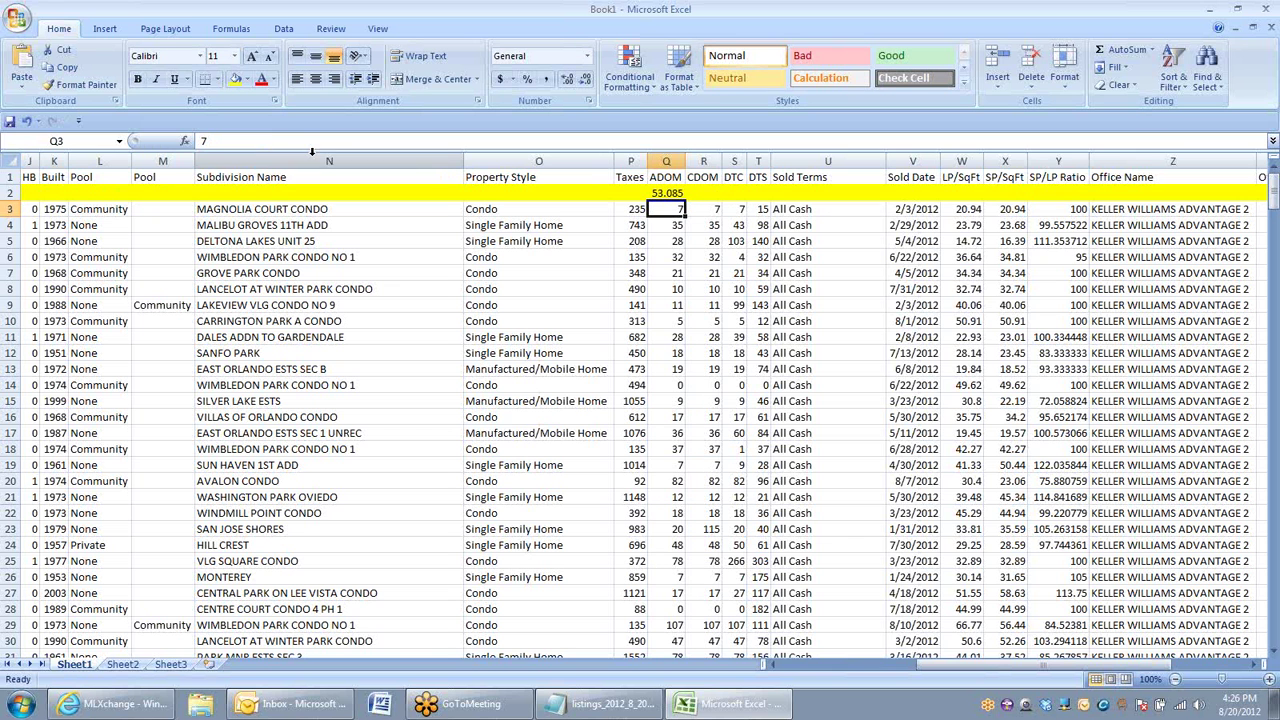
Step: Replace Q2 with =AVERAGE(Q3:Q378), showing 53.085, and fill it toward CDOM
right_click(8, 193)
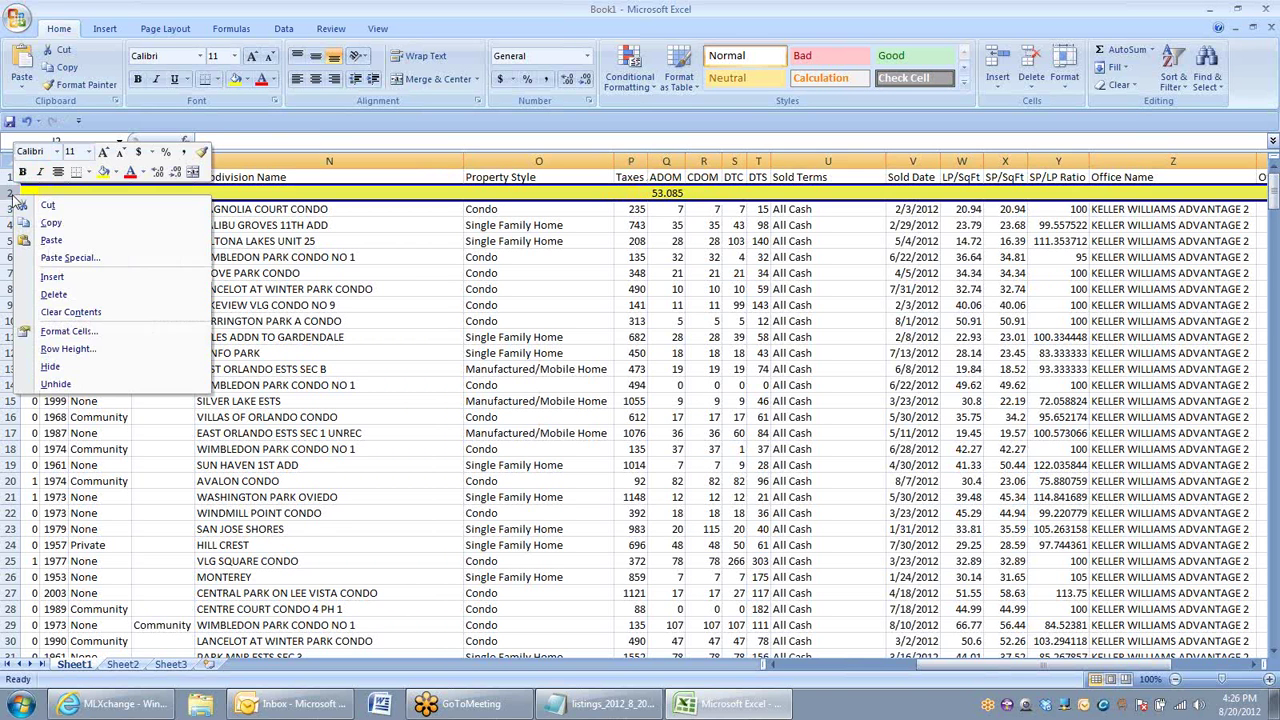
key(Escape)
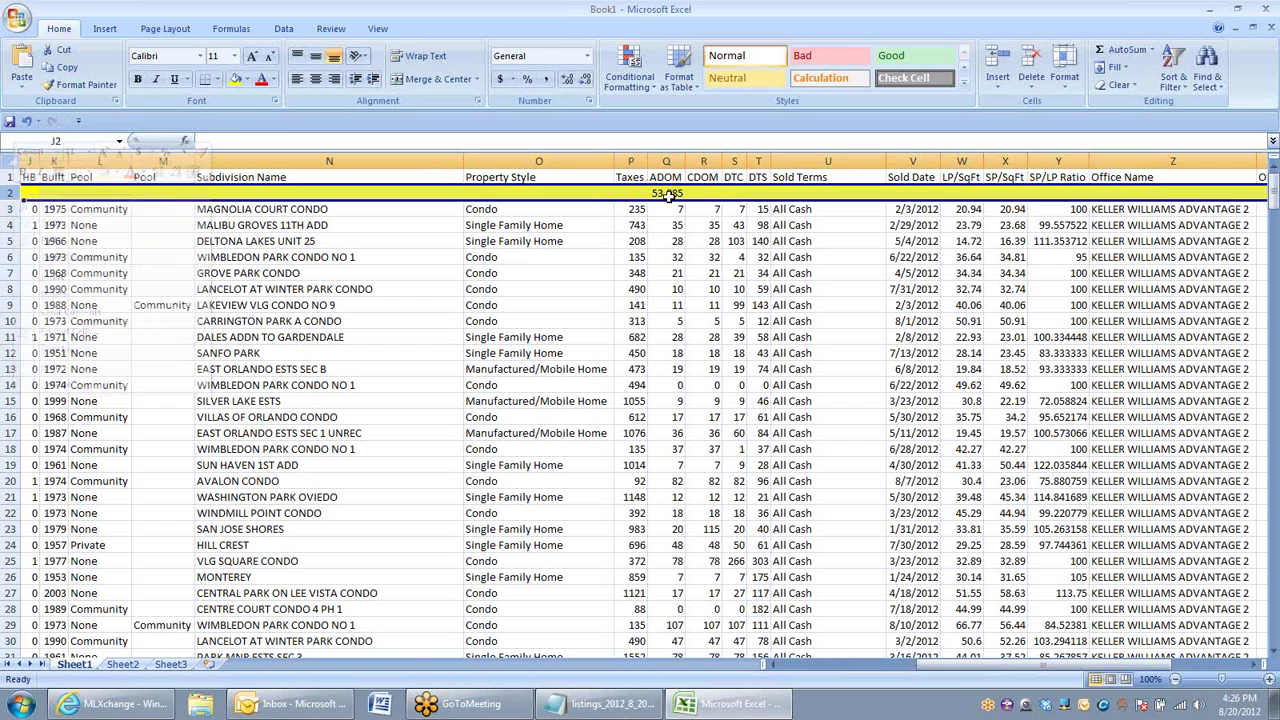
click(668, 193)
text(=avg)
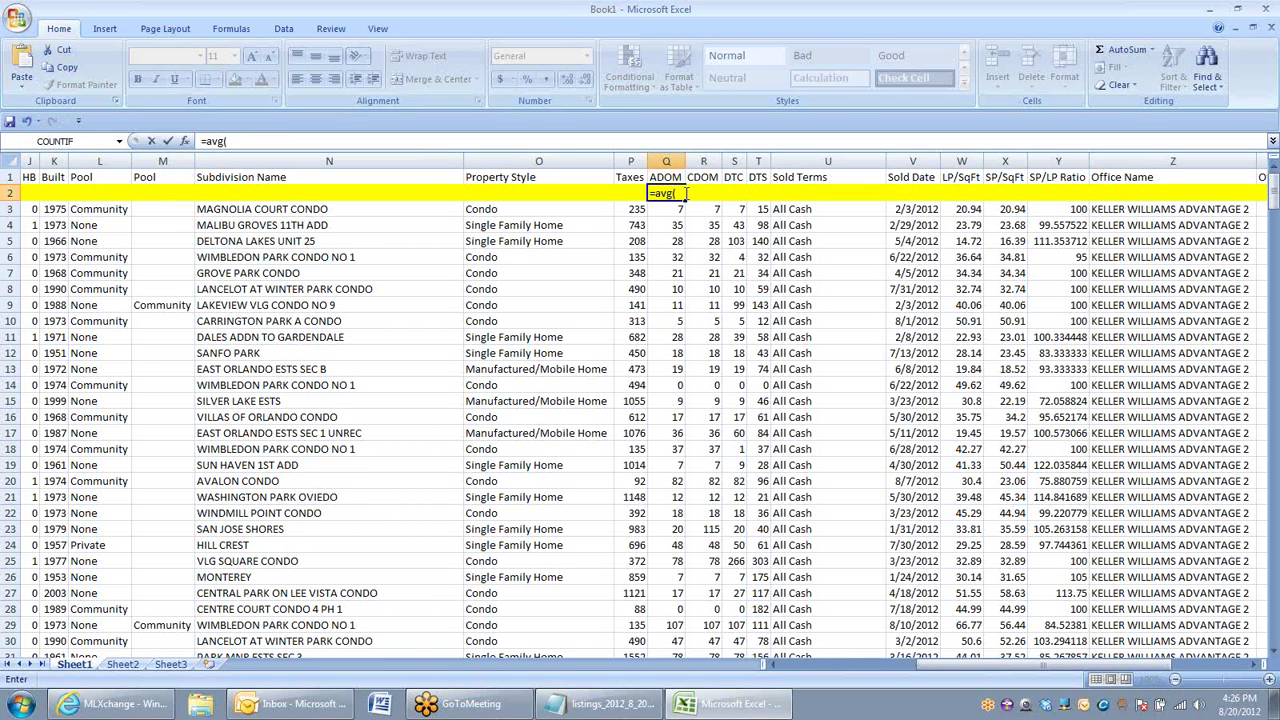
text((q3:q378))
key(Return)
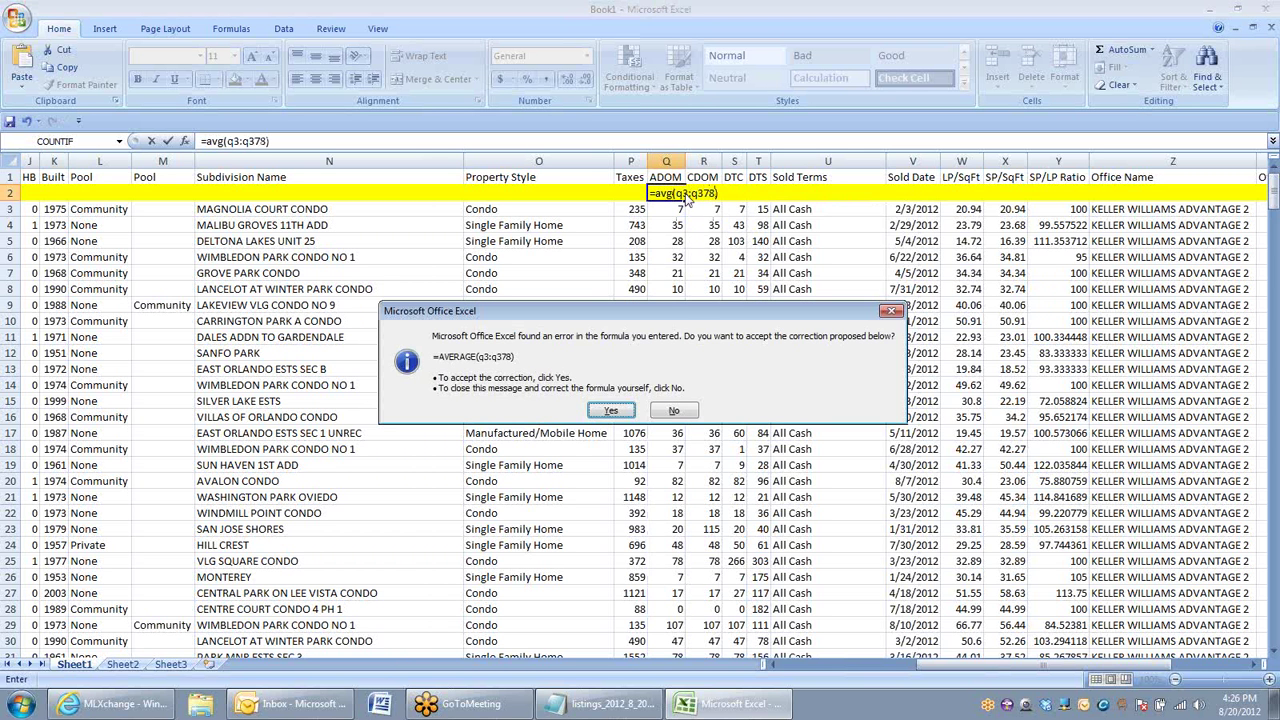
click(610, 413)
click(665, 194)
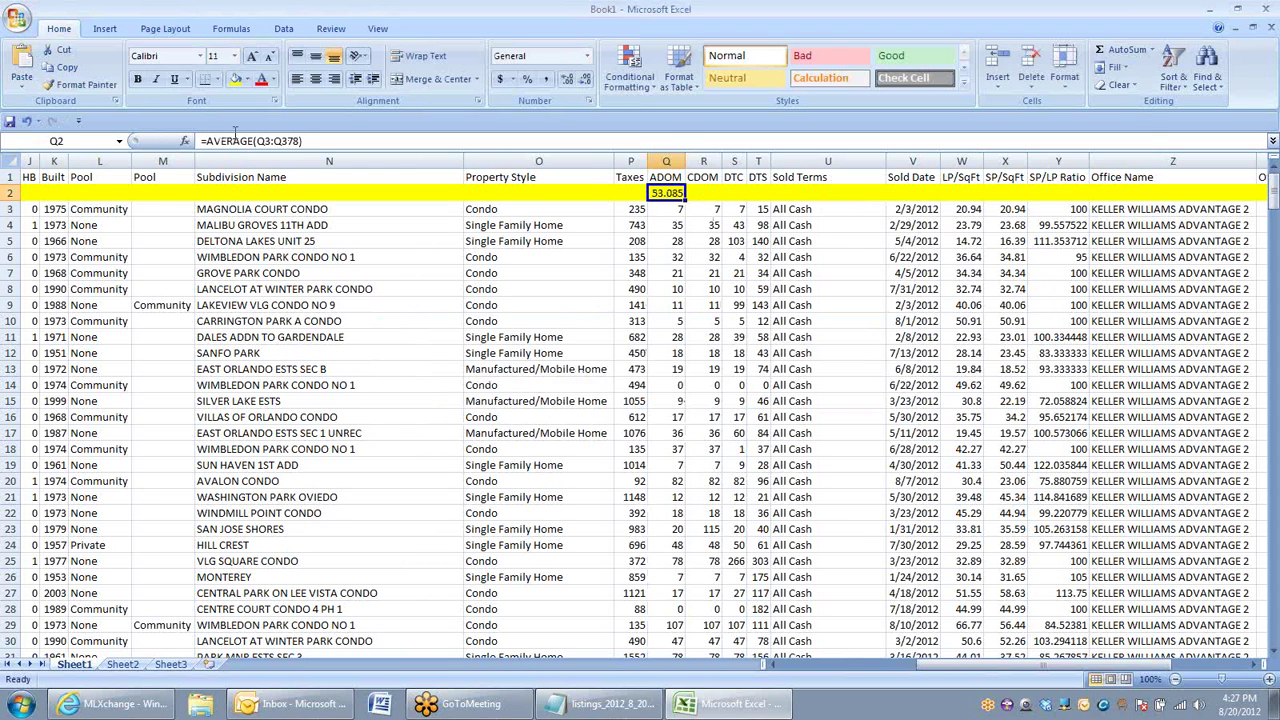
click(675, 212)
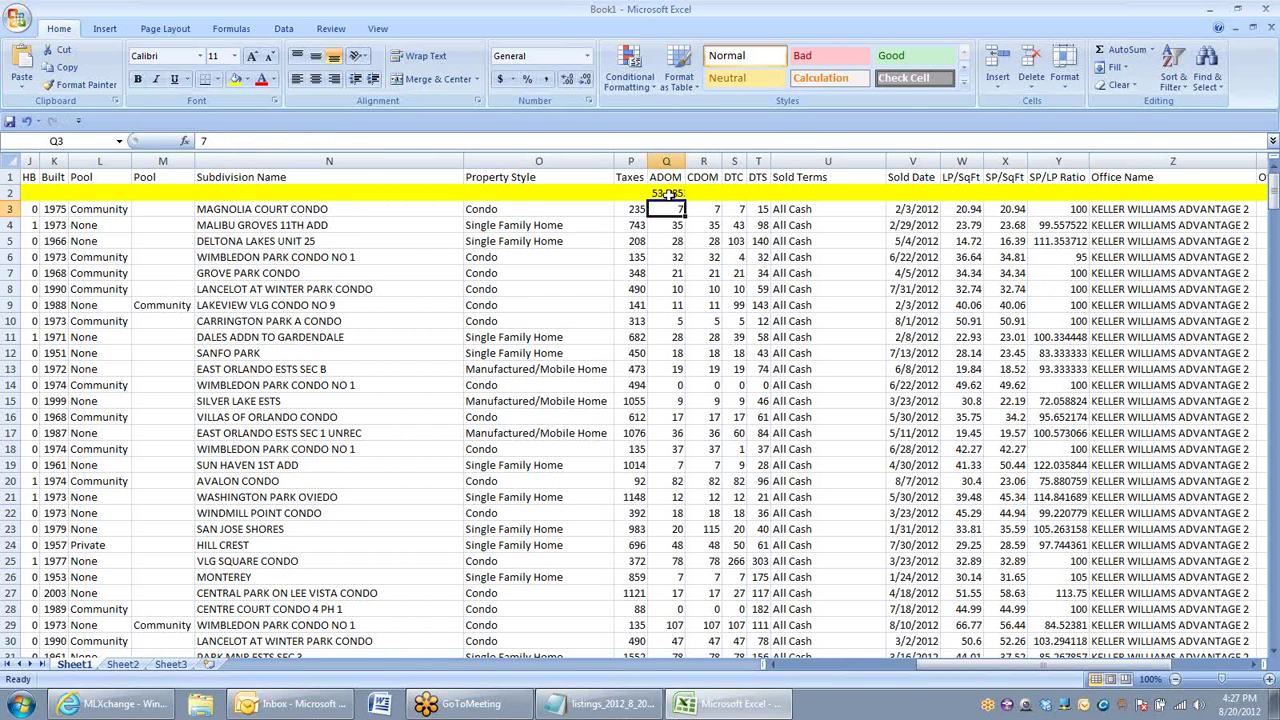
click(668, 193)
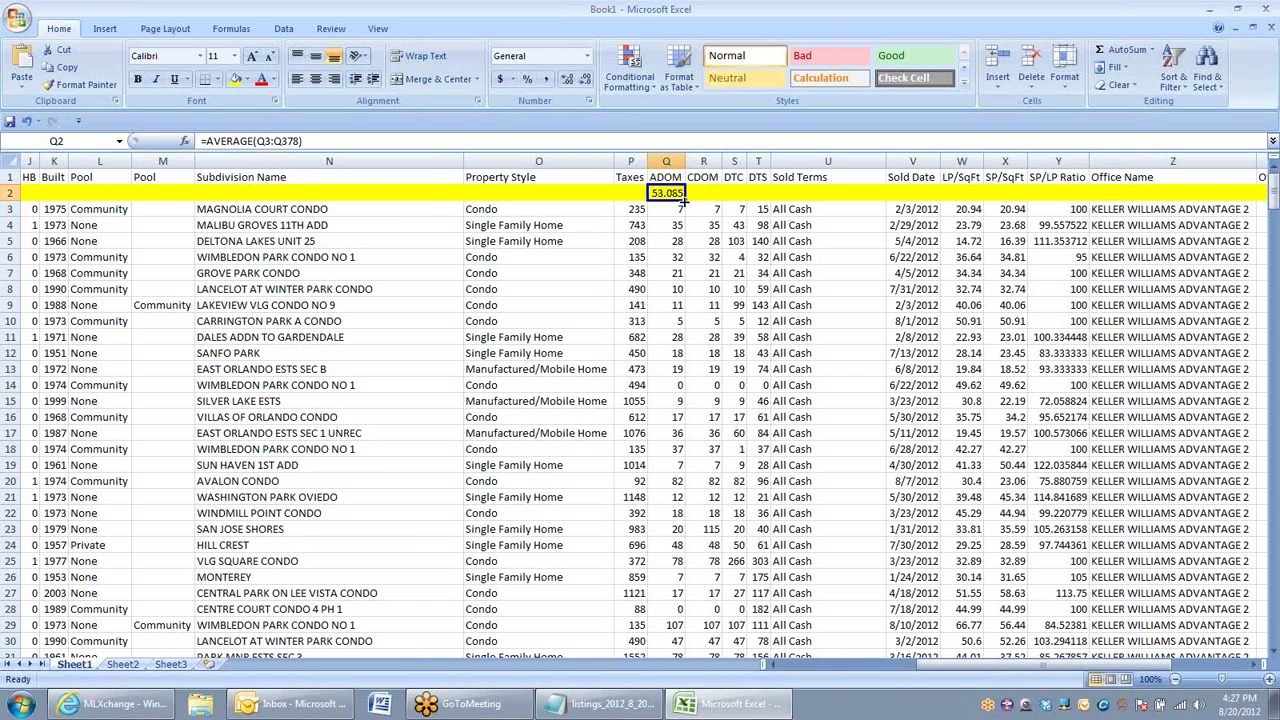
drag(684, 200, 712, 204)
Step: Fill the average across R2:T2 so CDOM, DTC and DTS show 62.32, 62 and 129
click(703, 225)
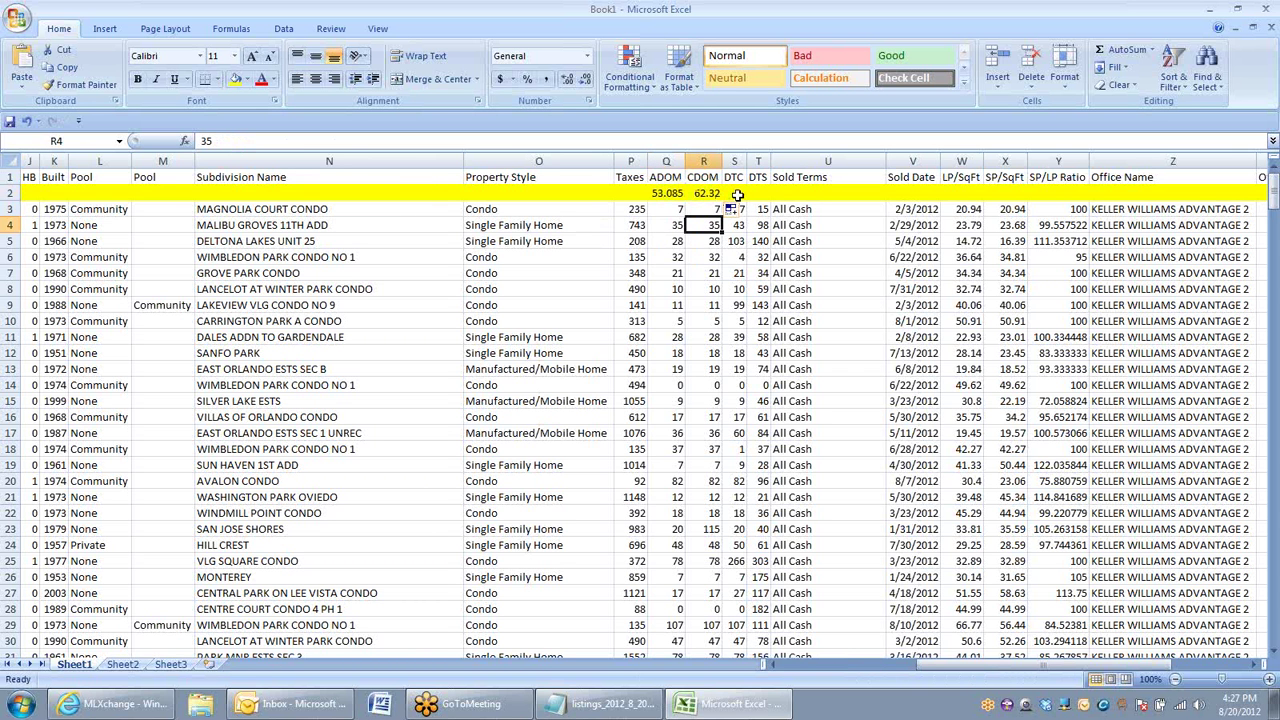
click(737, 195)
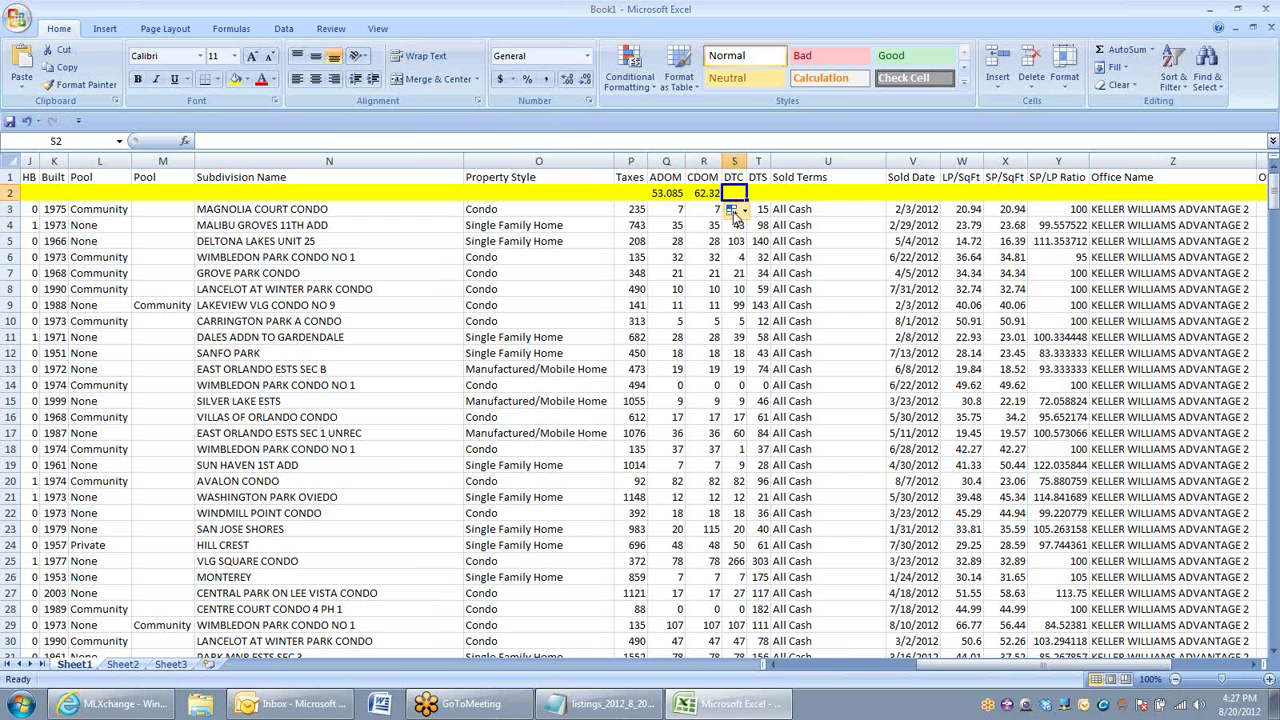
click(716, 193)
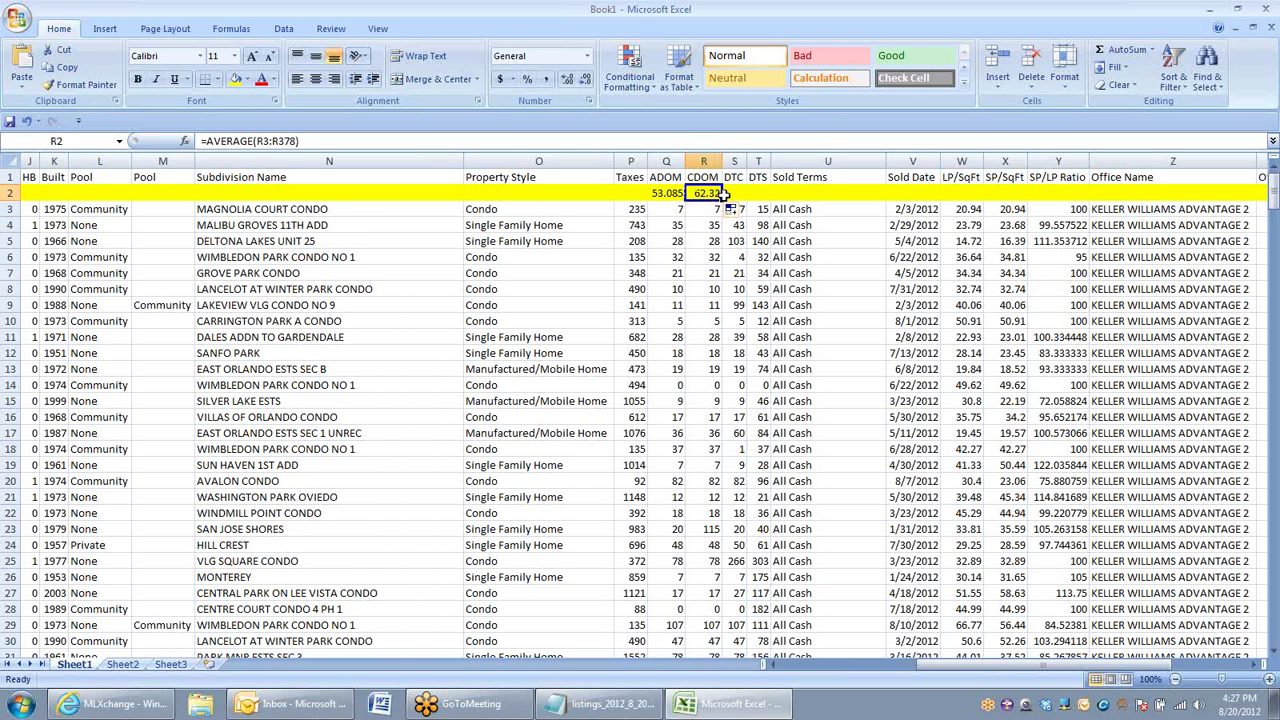
drag(719, 200, 766, 197)
click(758, 242)
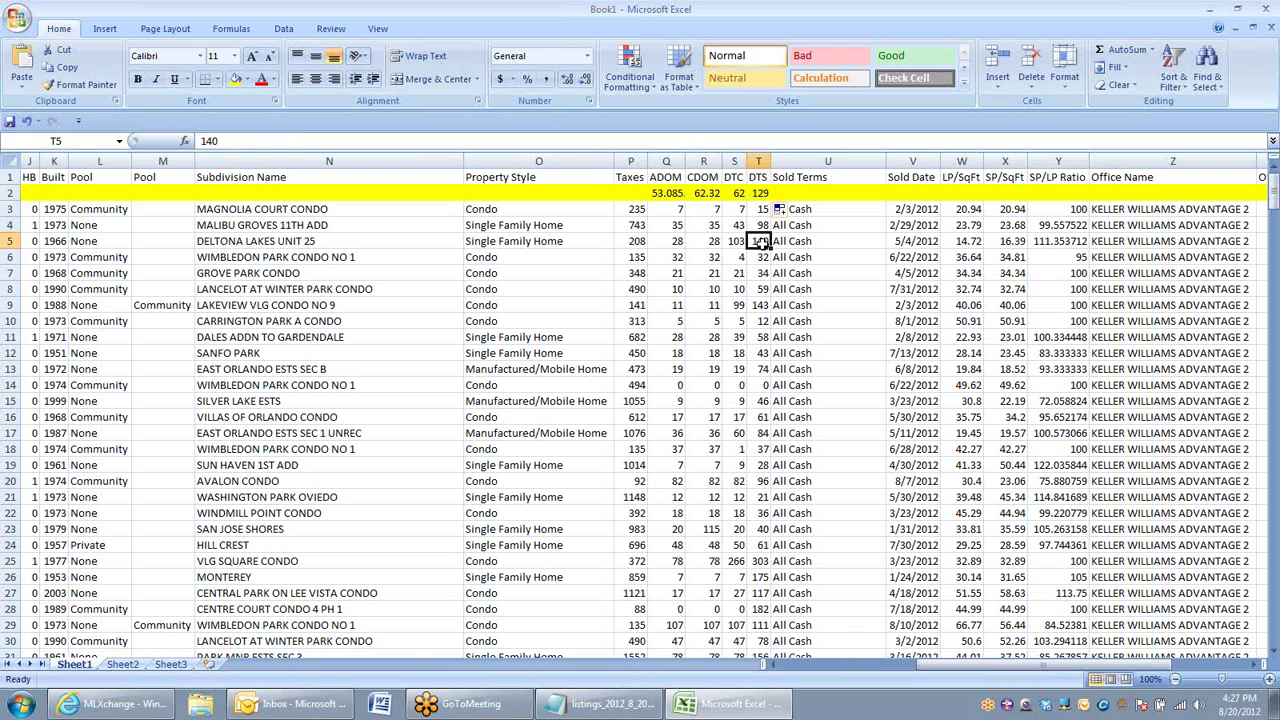
click(793, 191)
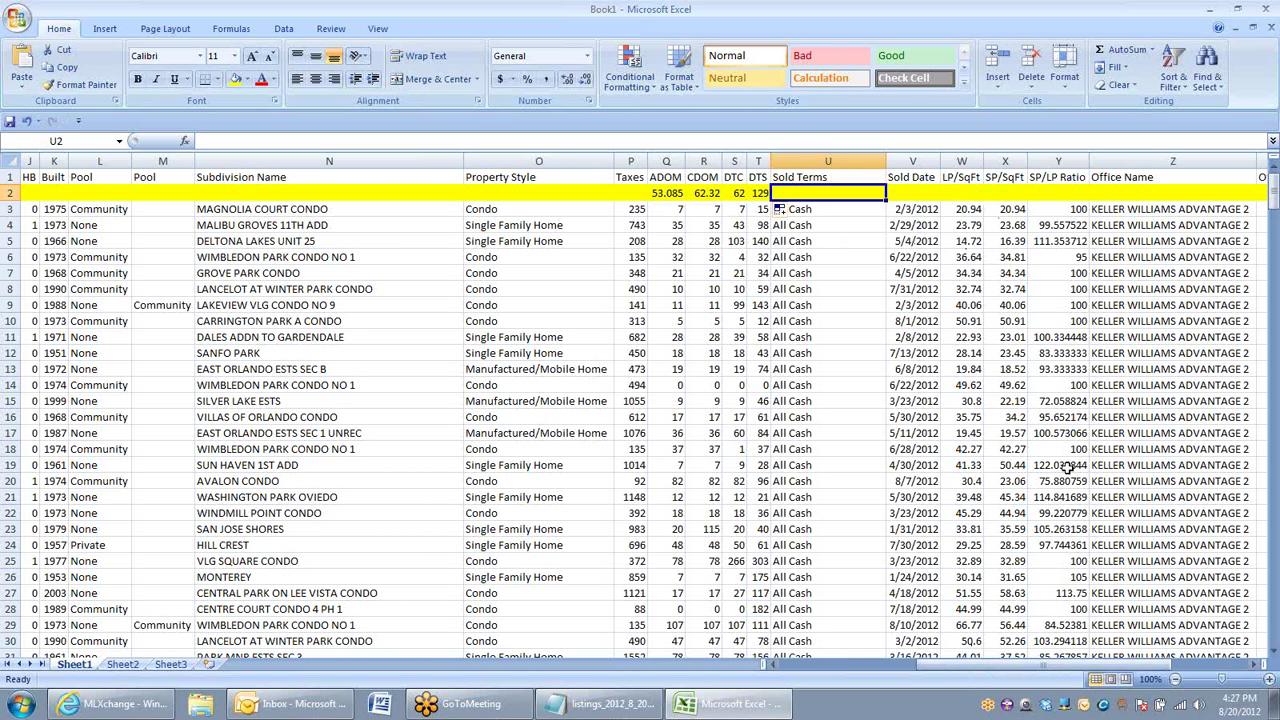
Step: Enter =AVERAGE(Y3:Y378) in Y2, giving an SP/LP Ratio average of 98.8711019
click(1056, 193)
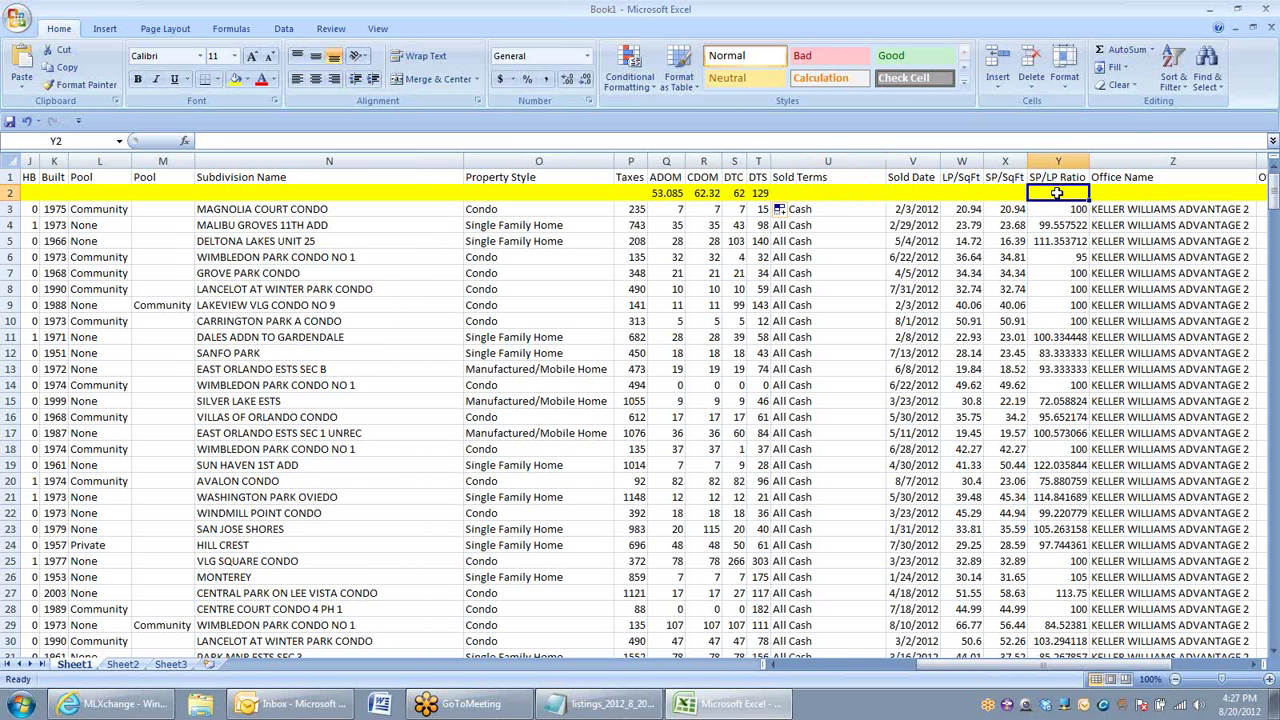
text(aver)
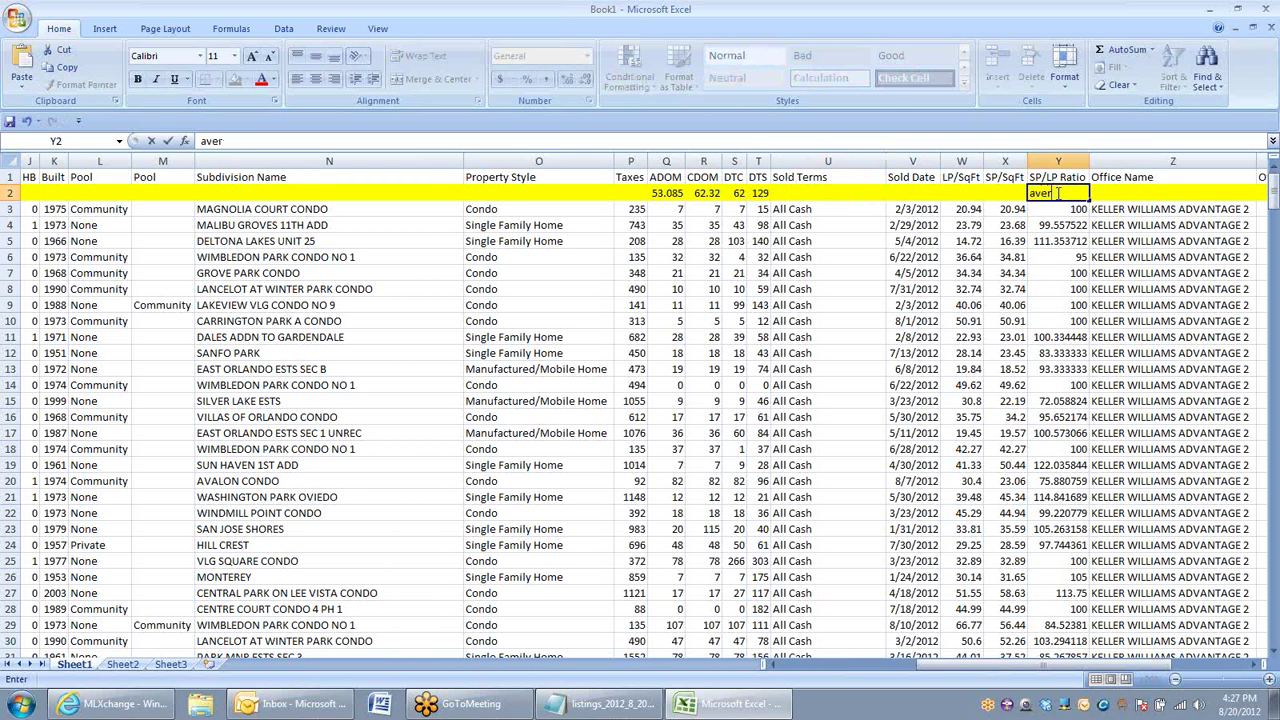
text(gaage)
text(=)
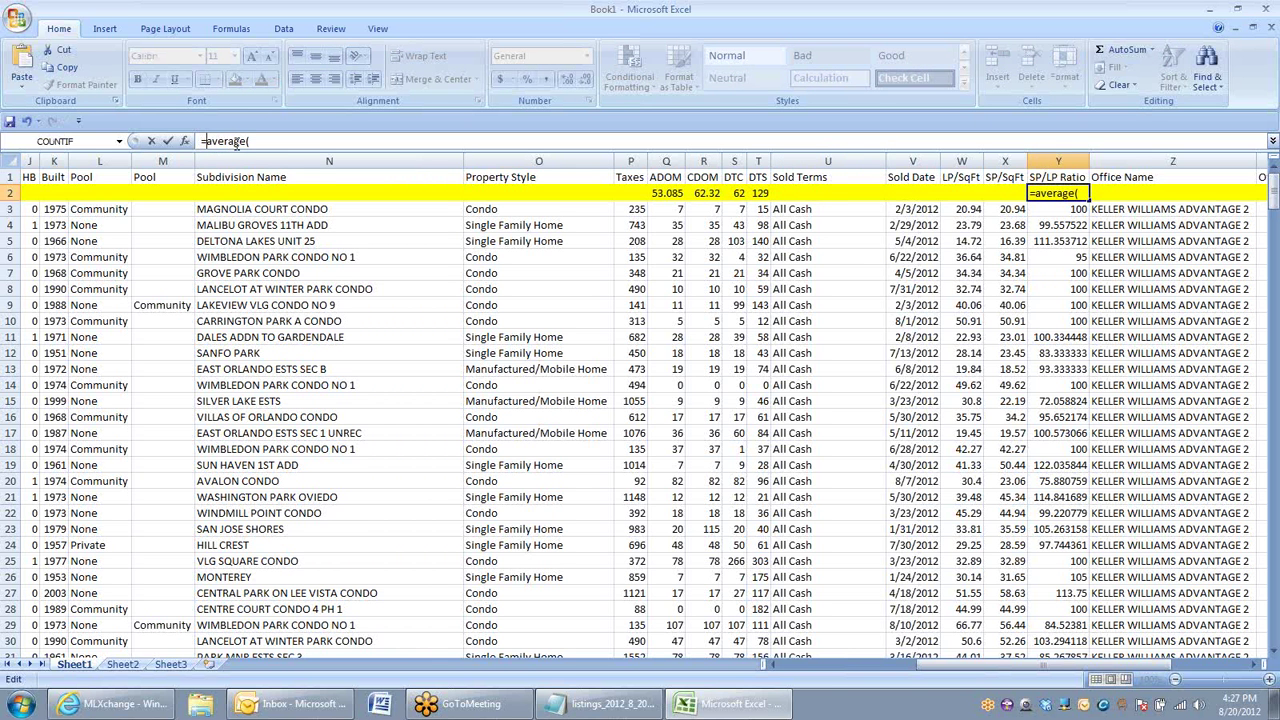
click(1085, 193)
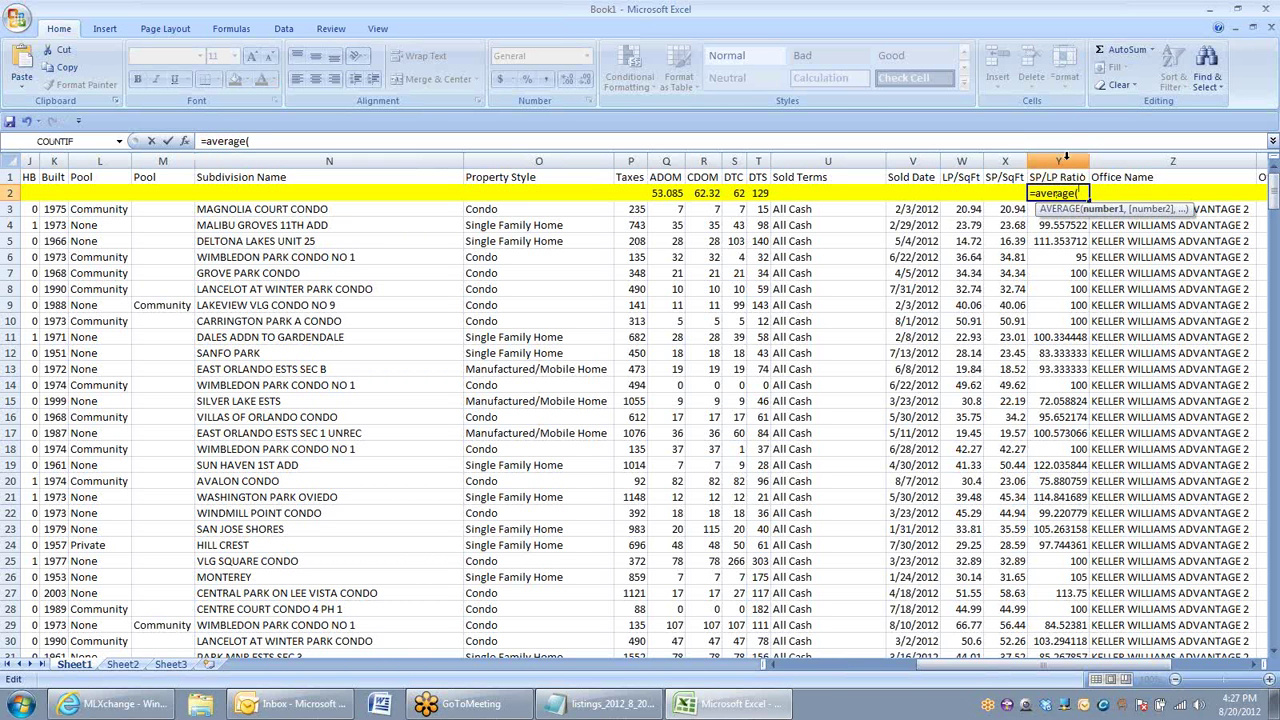
text(y3:y378)
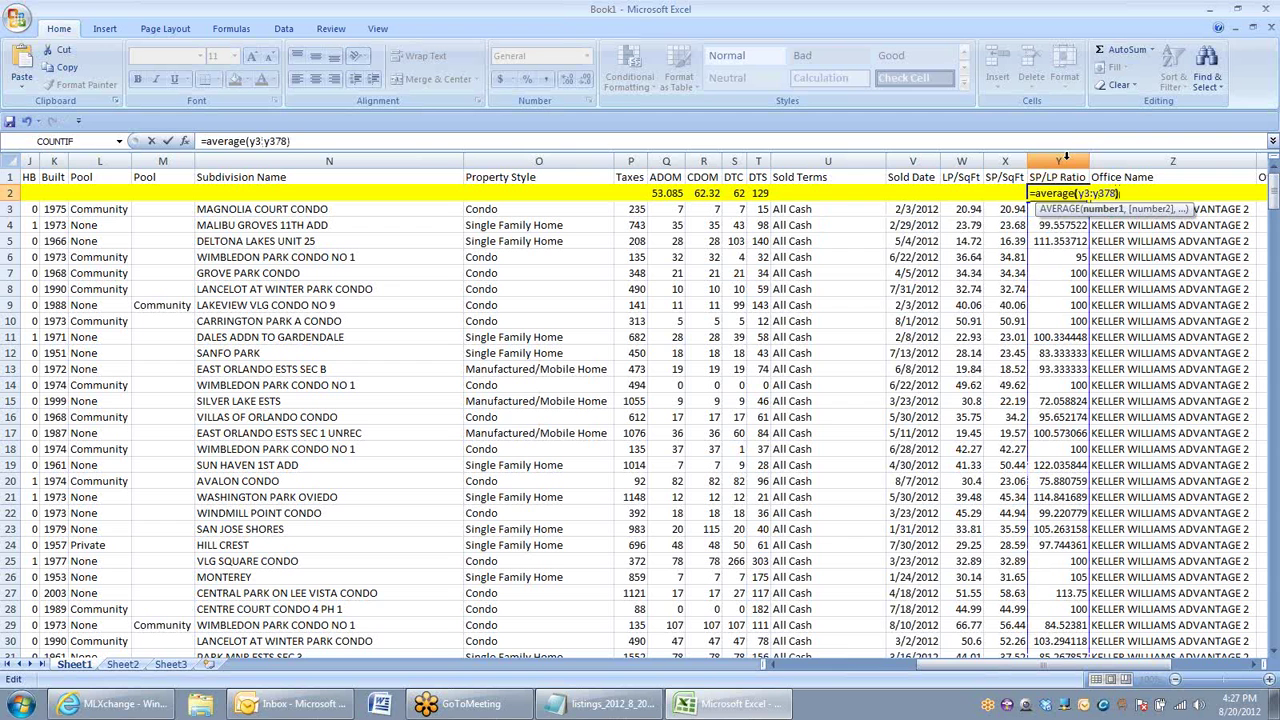
text())
key(Return)
click(1052, 193)
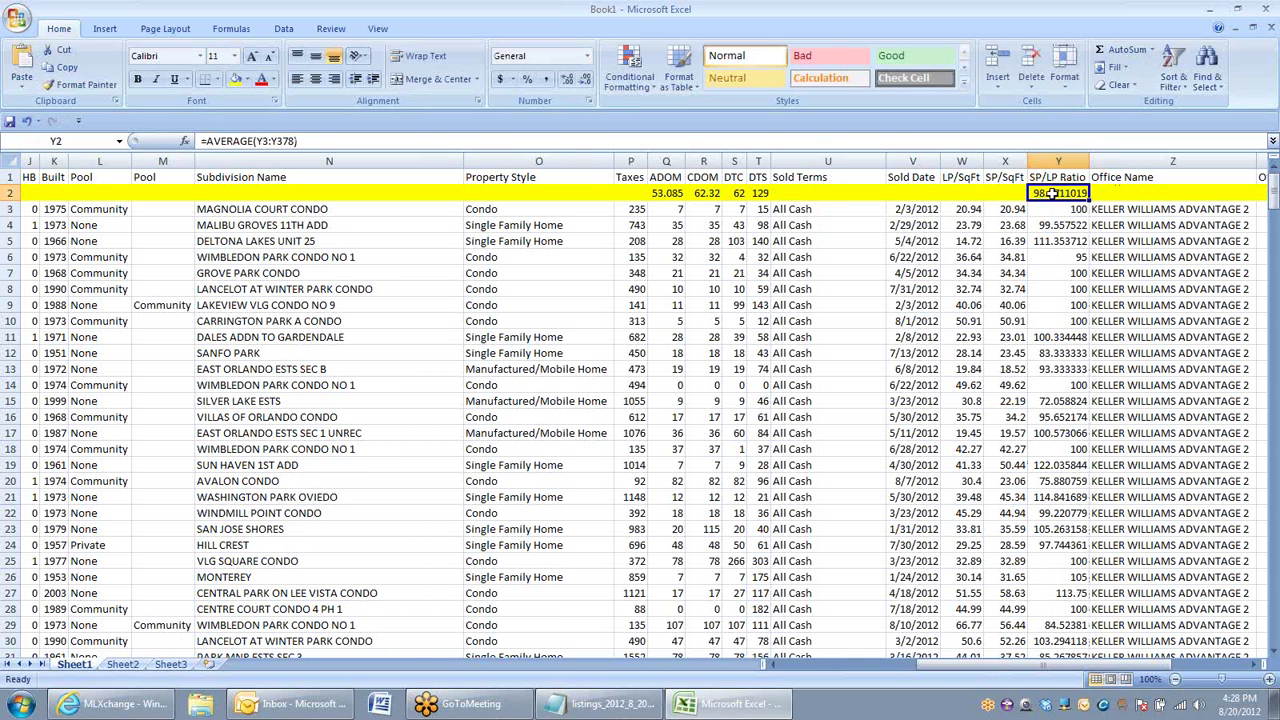
click(1058, 161)
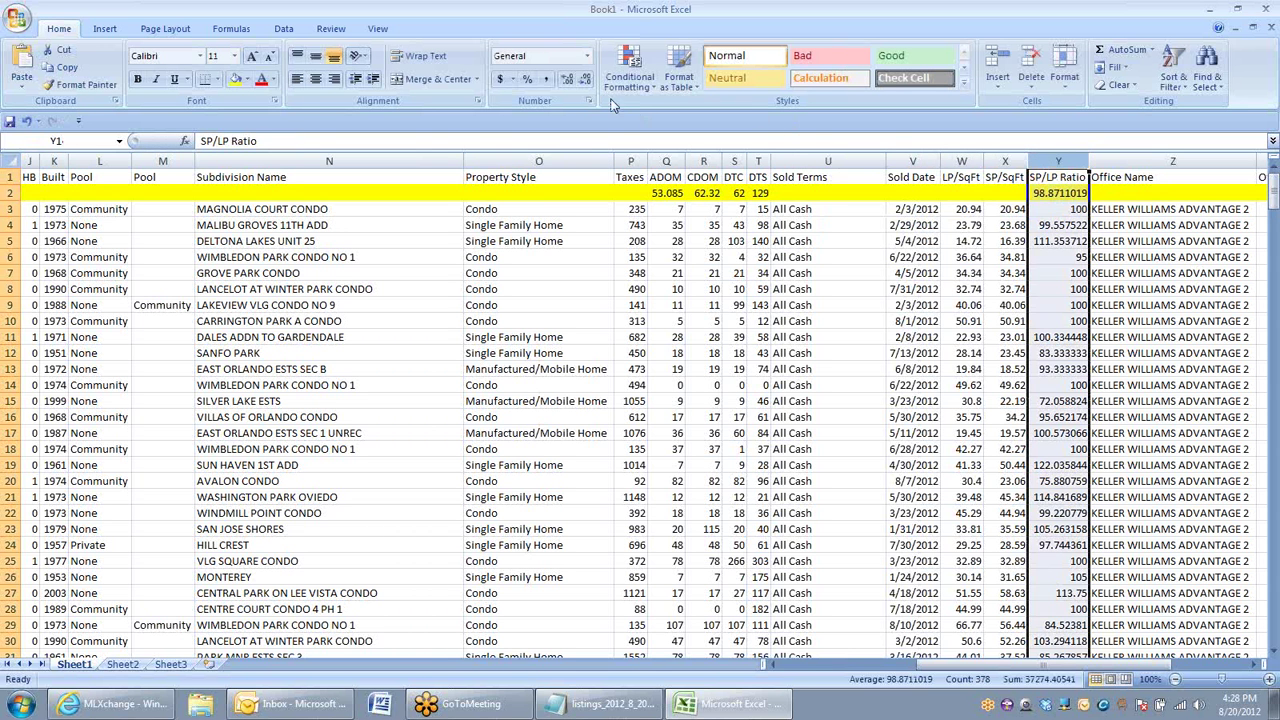
click(527, 79)
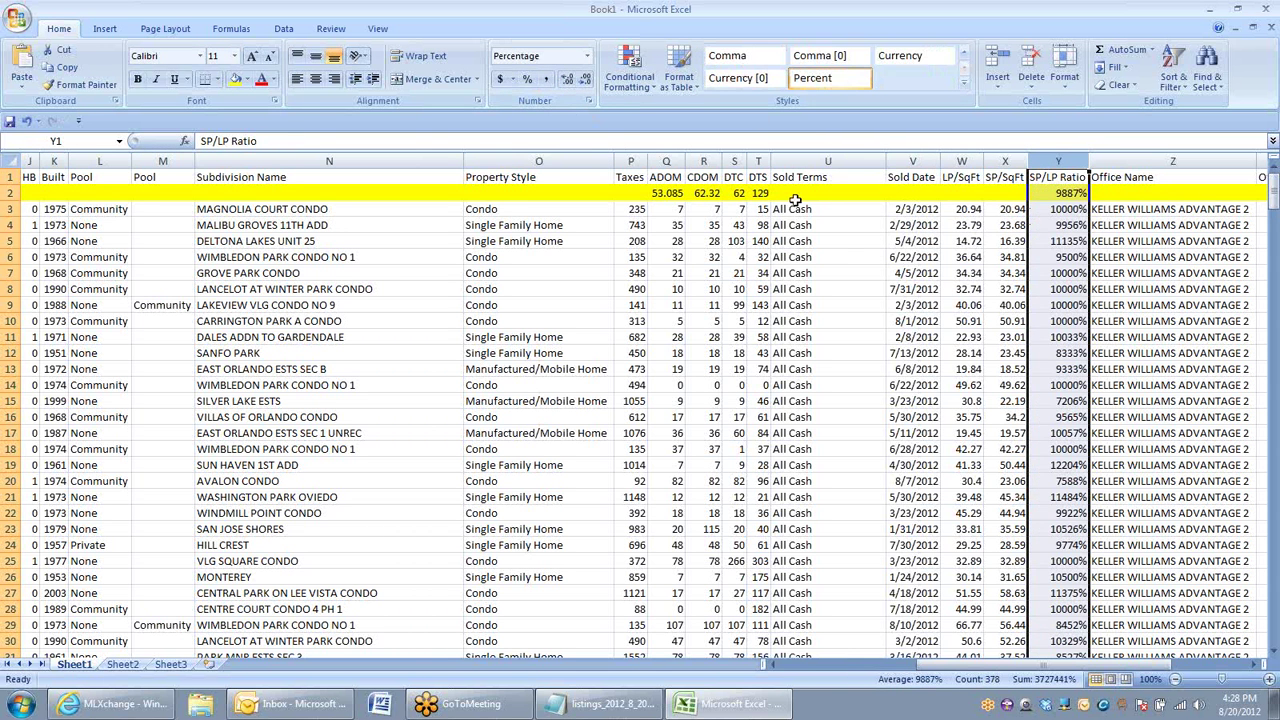
click(1073, 238)
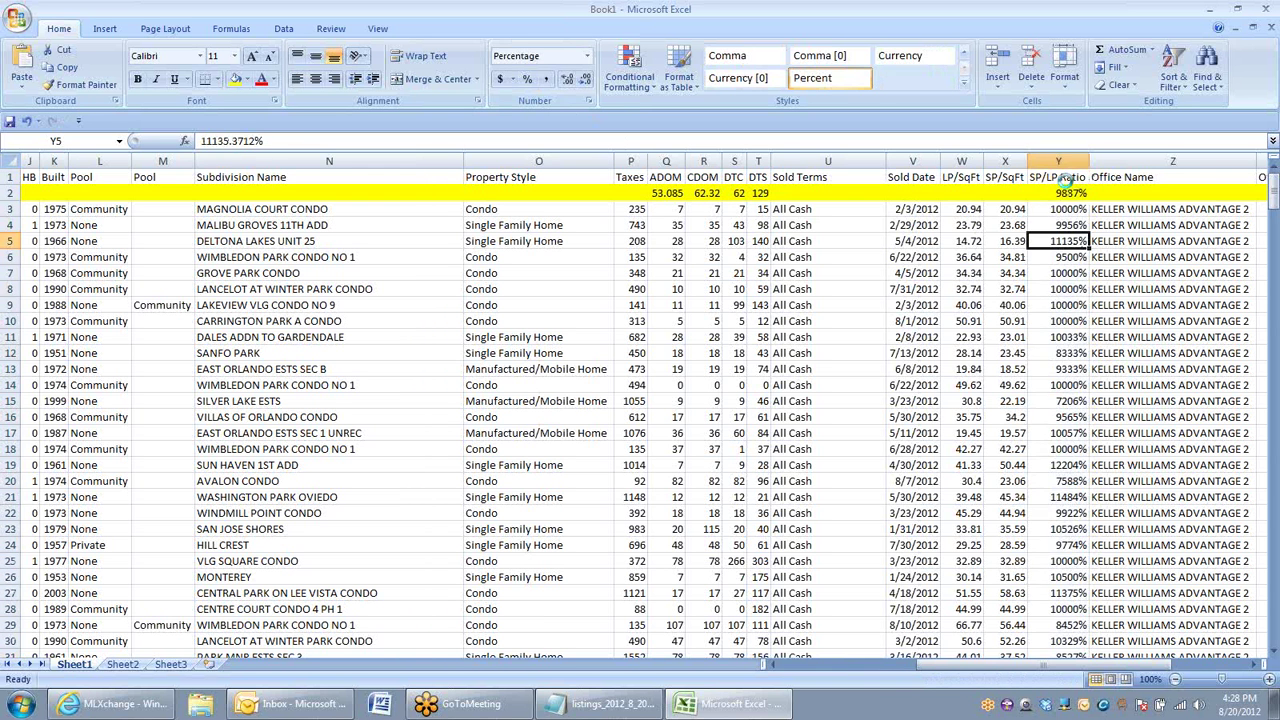
key(ctrl+z)
click(1060, 222)
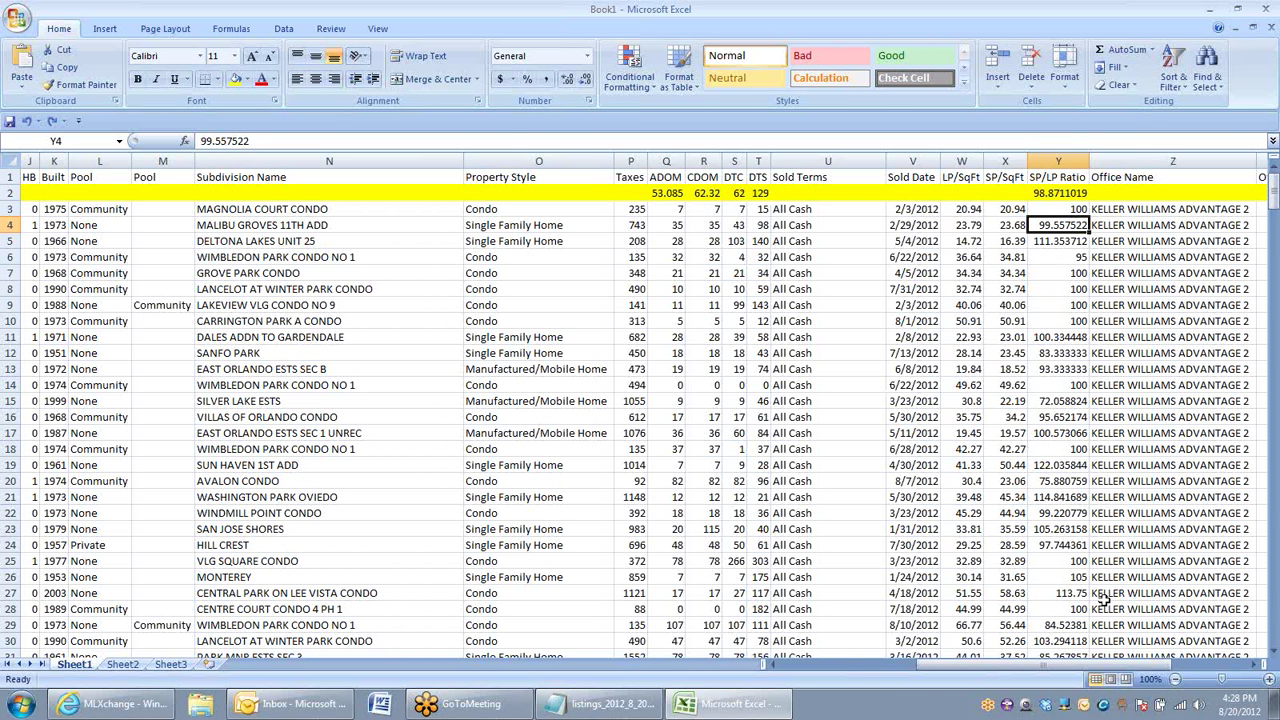
Step: Scroll back left and inspect the List Price and Sold Price summary cells
drag(1080, 665, 1165, 678)
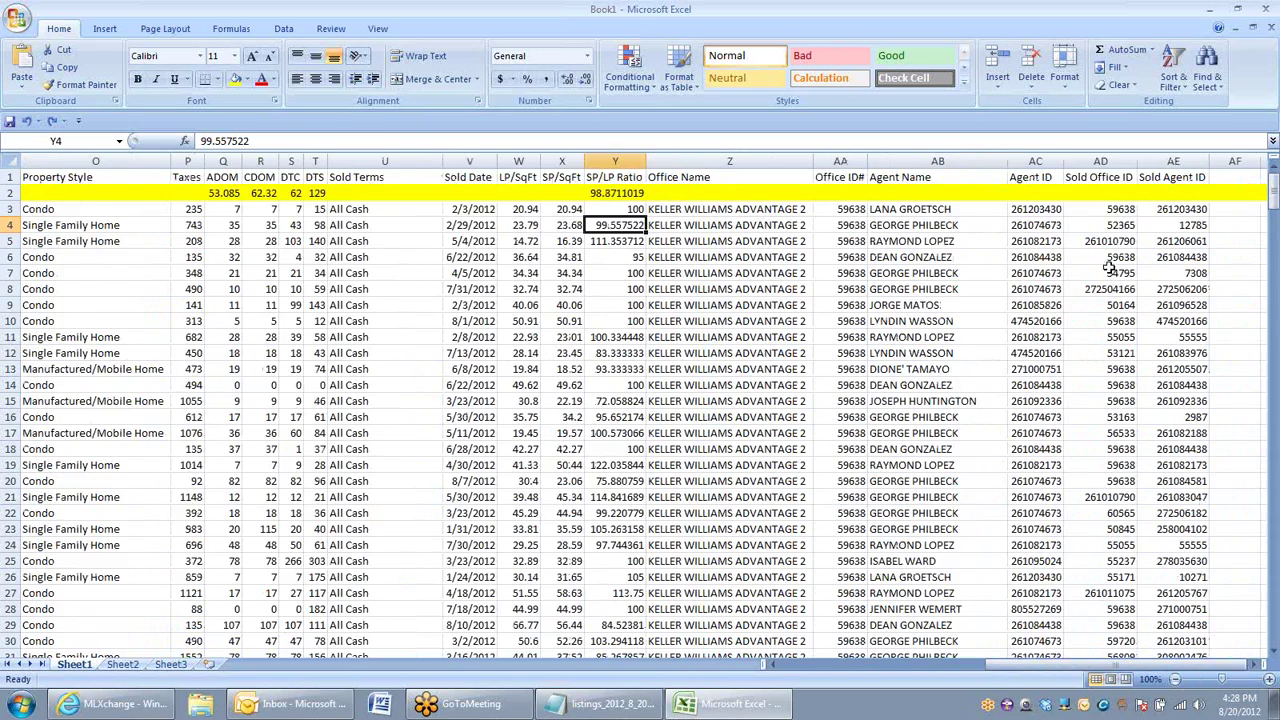
click(1253, 664)
click(1253, 664)
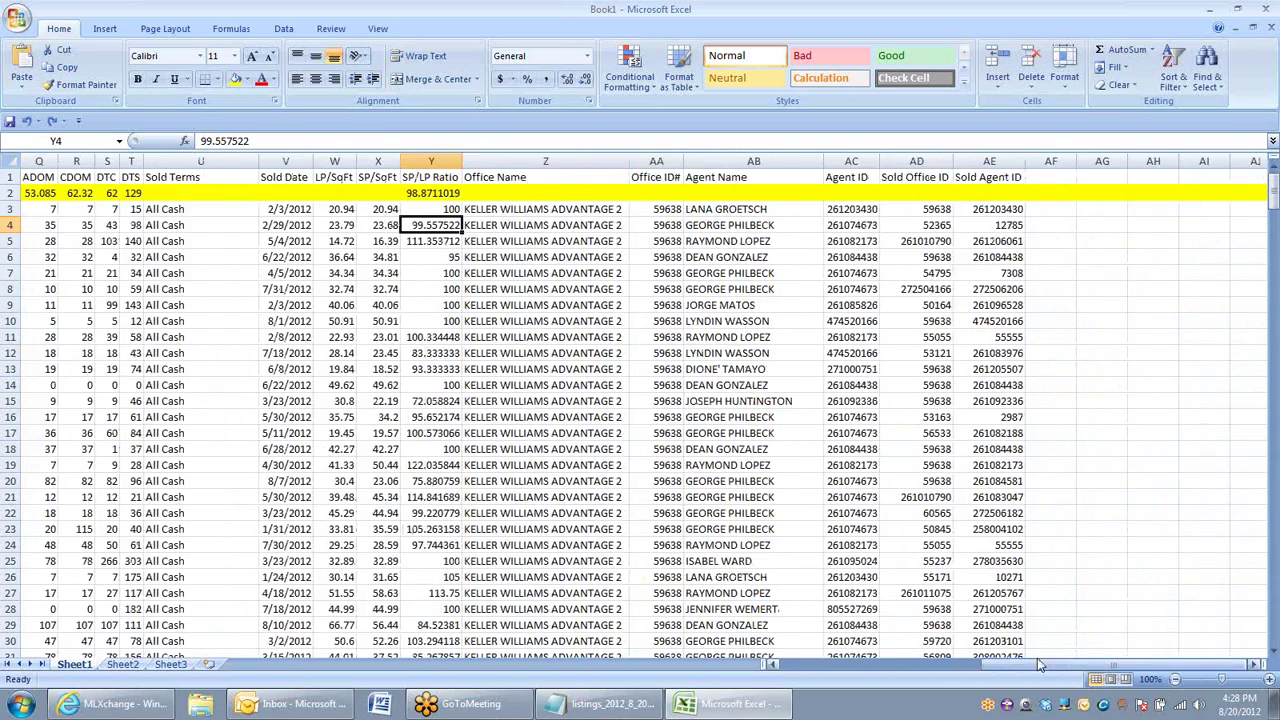
drag(1037, 658, 870, 662)
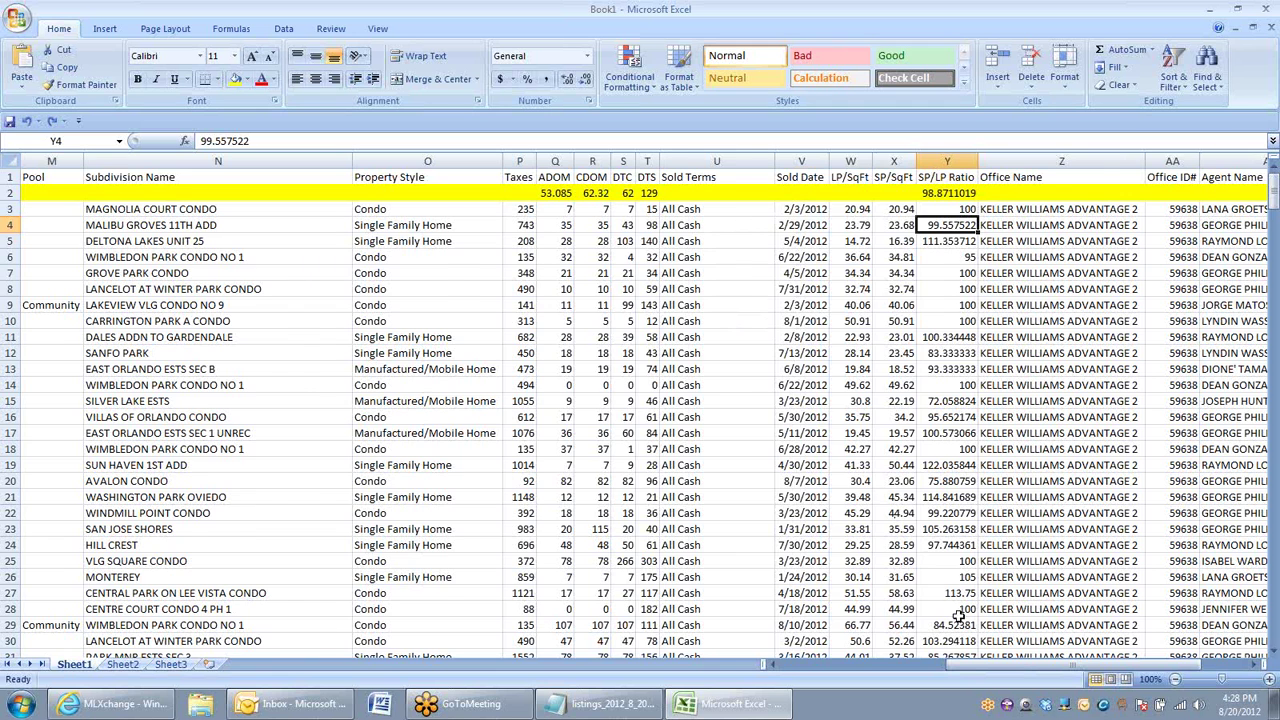
drag(955, 664, 795, 662)
click(454, 240)
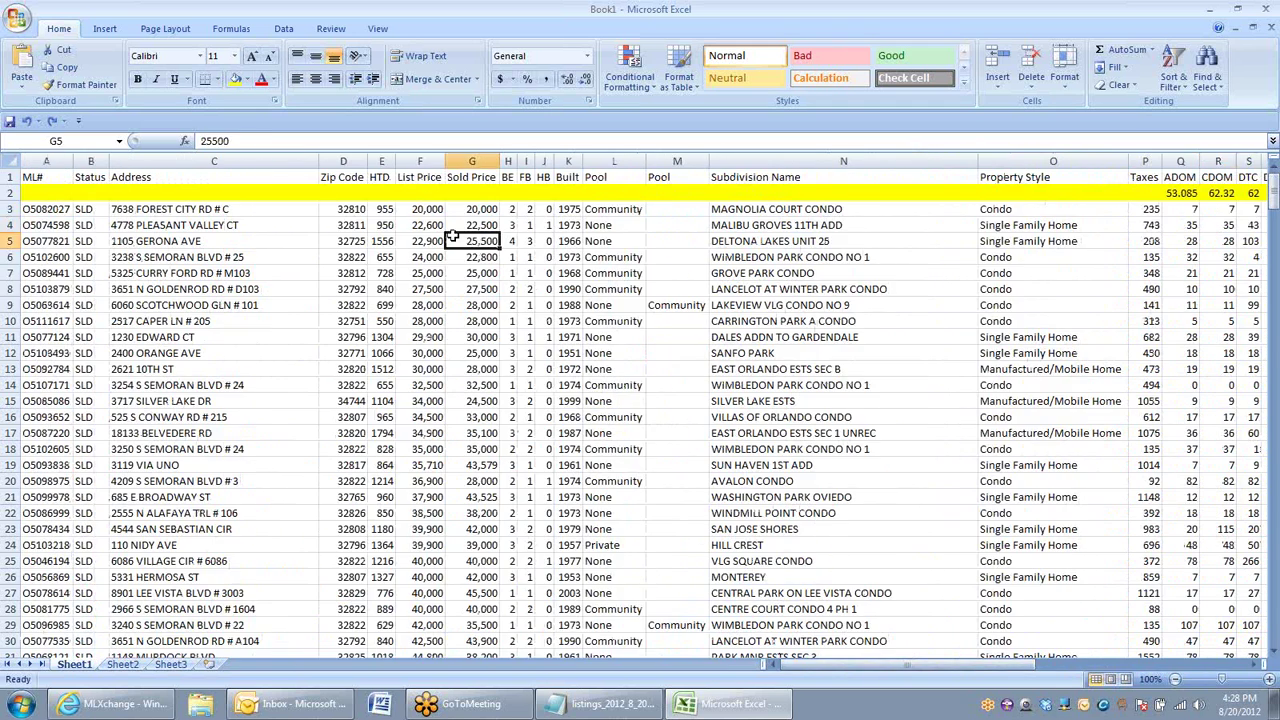
click(424, 190)
click(479, 191)
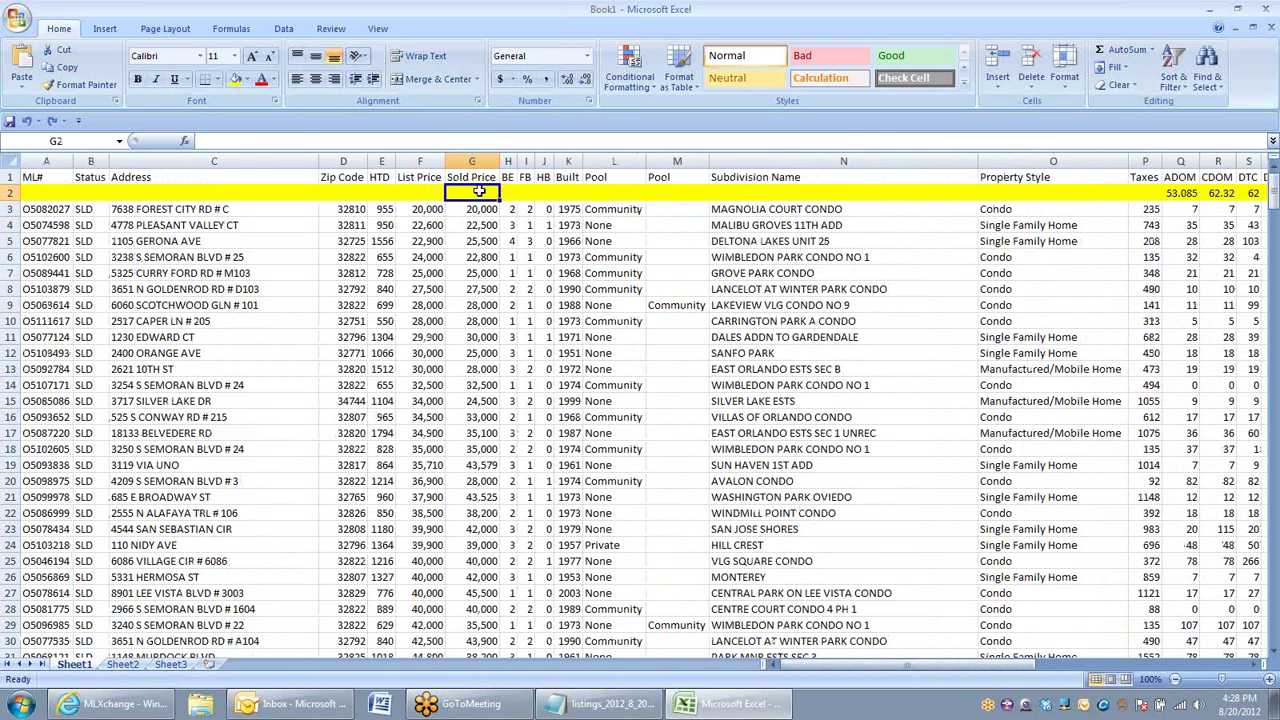
Step: Fill the Q2 average leftward along row 2, then clear the ML# through Zip Code cells
click(1174, 193)
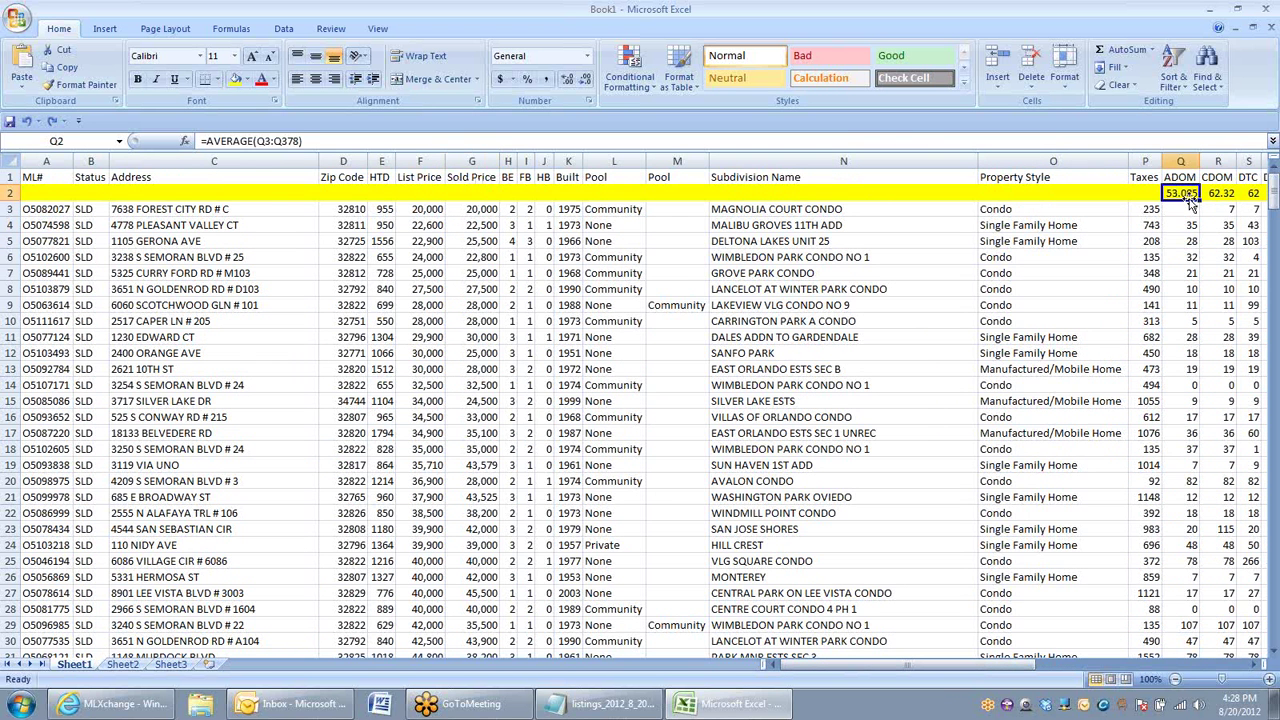
drag(1199, 201, 345, 195)
click(160, 257)
click(32, 193)
key(Delete)
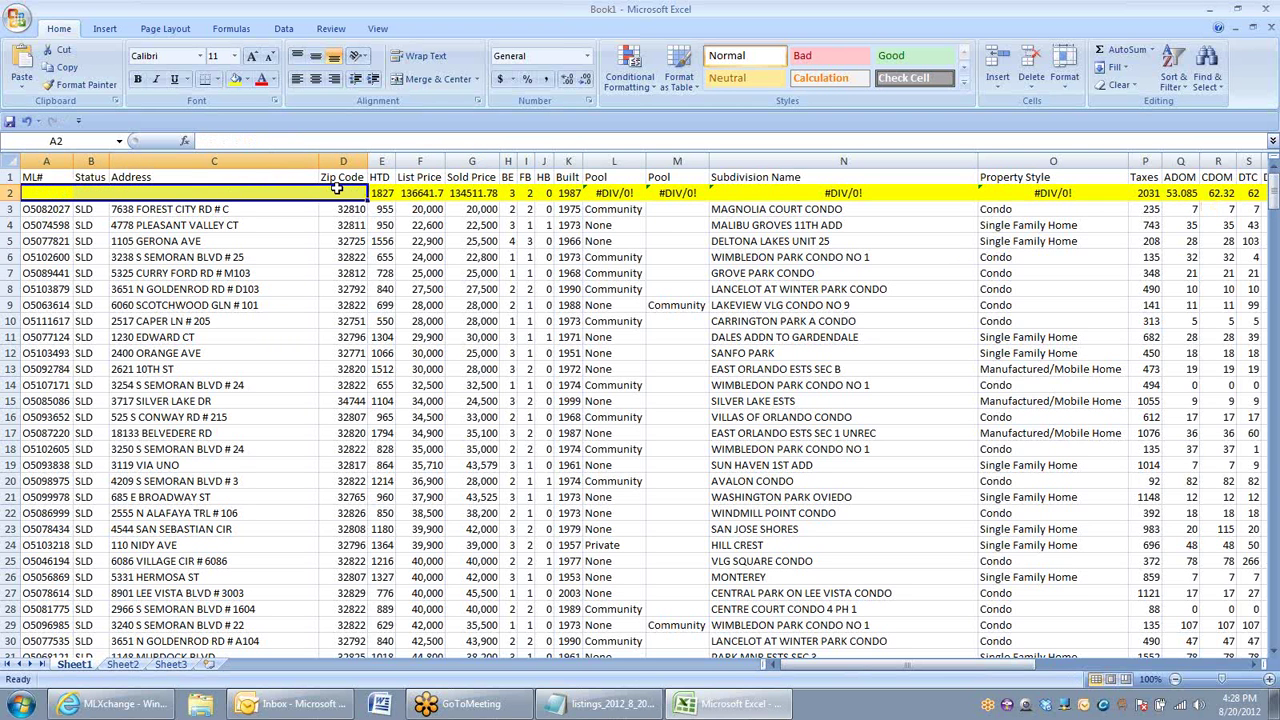
Step: Apply Accounting number format to the List Price and Sold Price columns
click(411, 158)
click(500, 78)
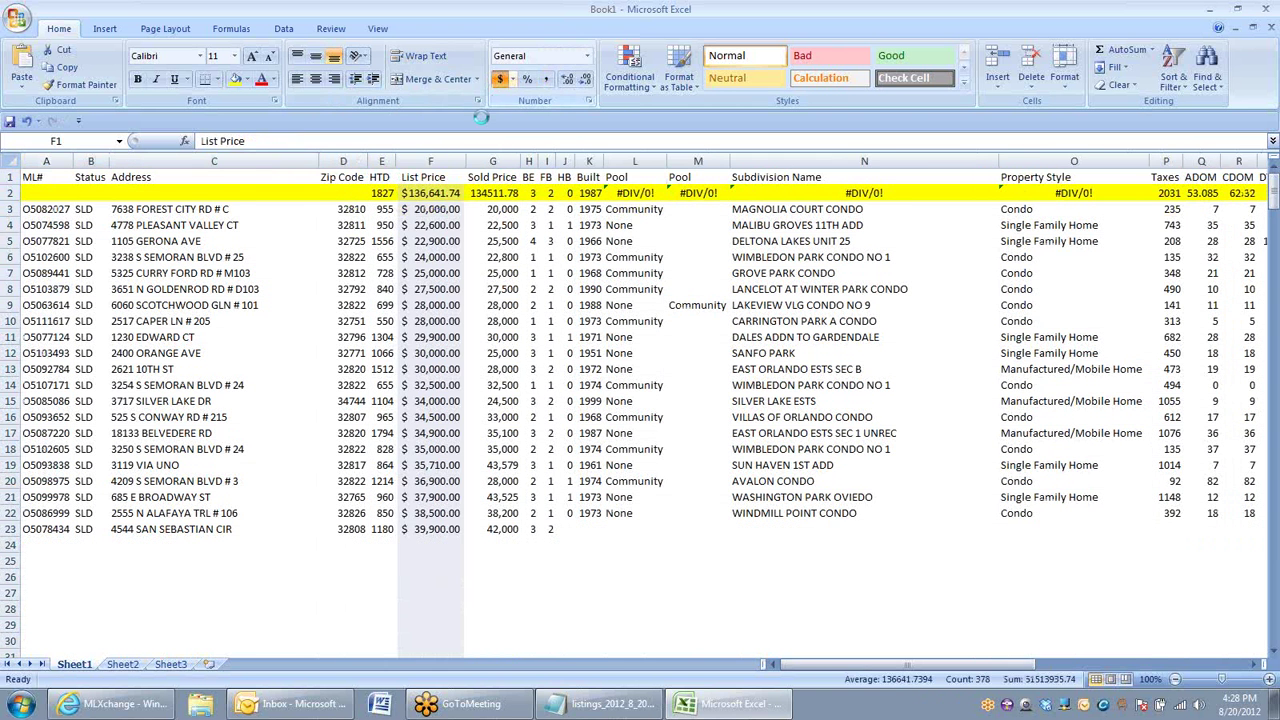
click(494, 160)
click(500, 78)
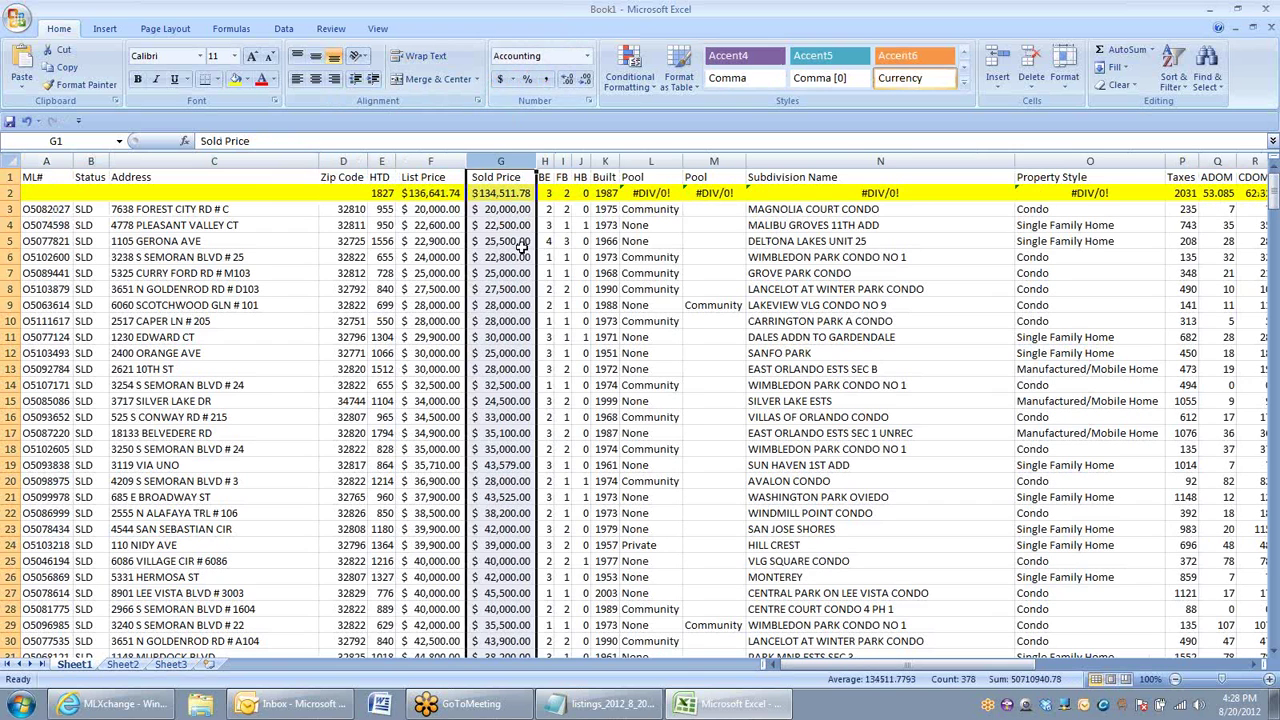
click(520, 241)
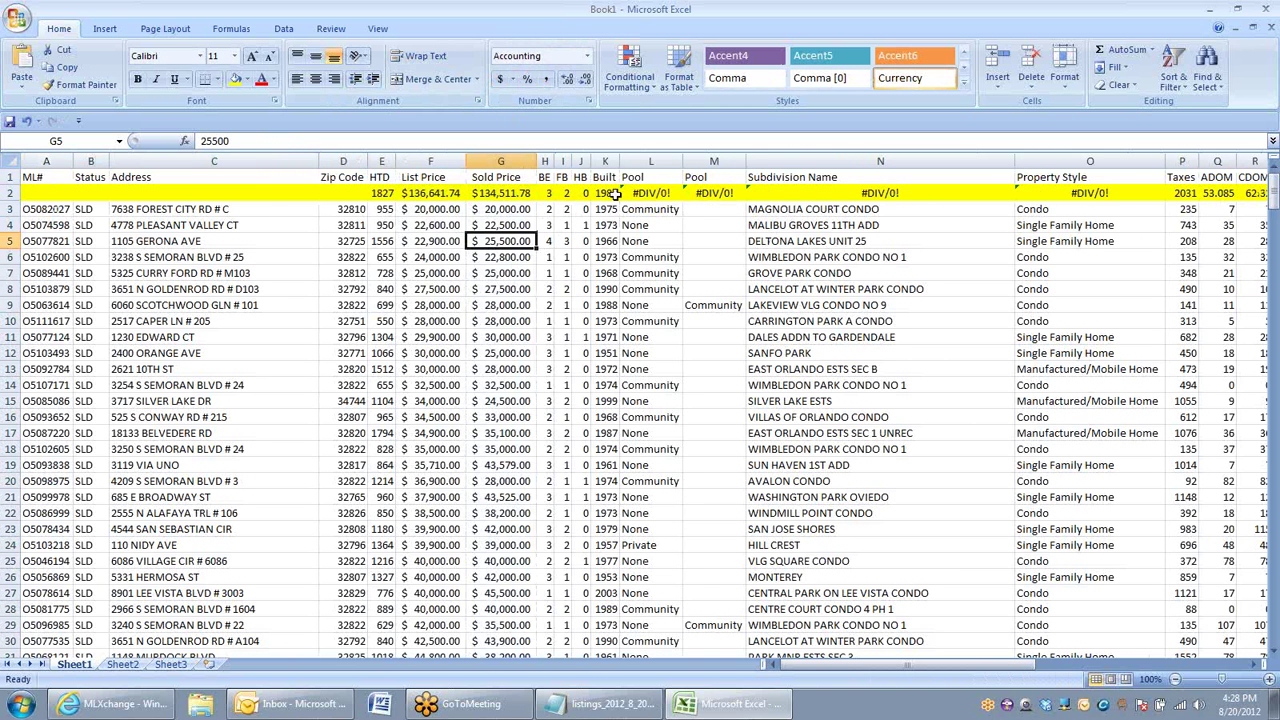
Step: Clear the #DIV/0! summary cells and format the Taxes column as Accounting ($2,031.05)
drag(645, 193, 1080, 193)
key(Delete)
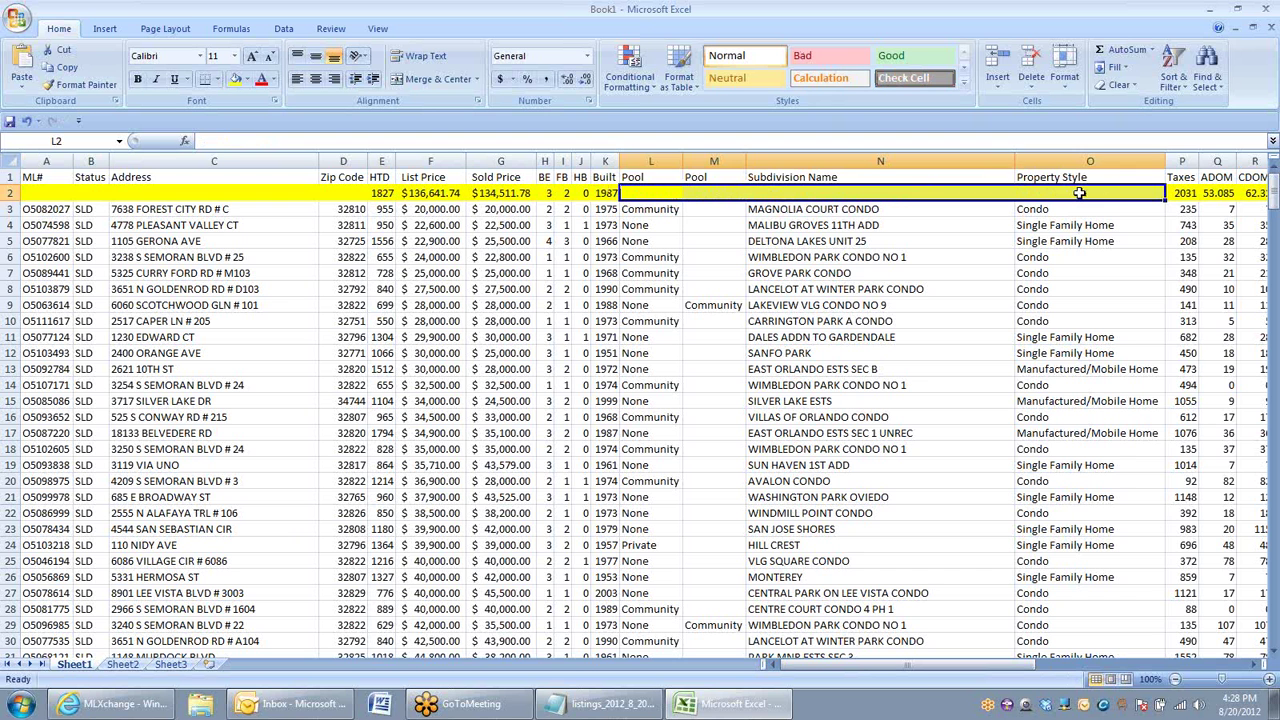
click(1181, 161)
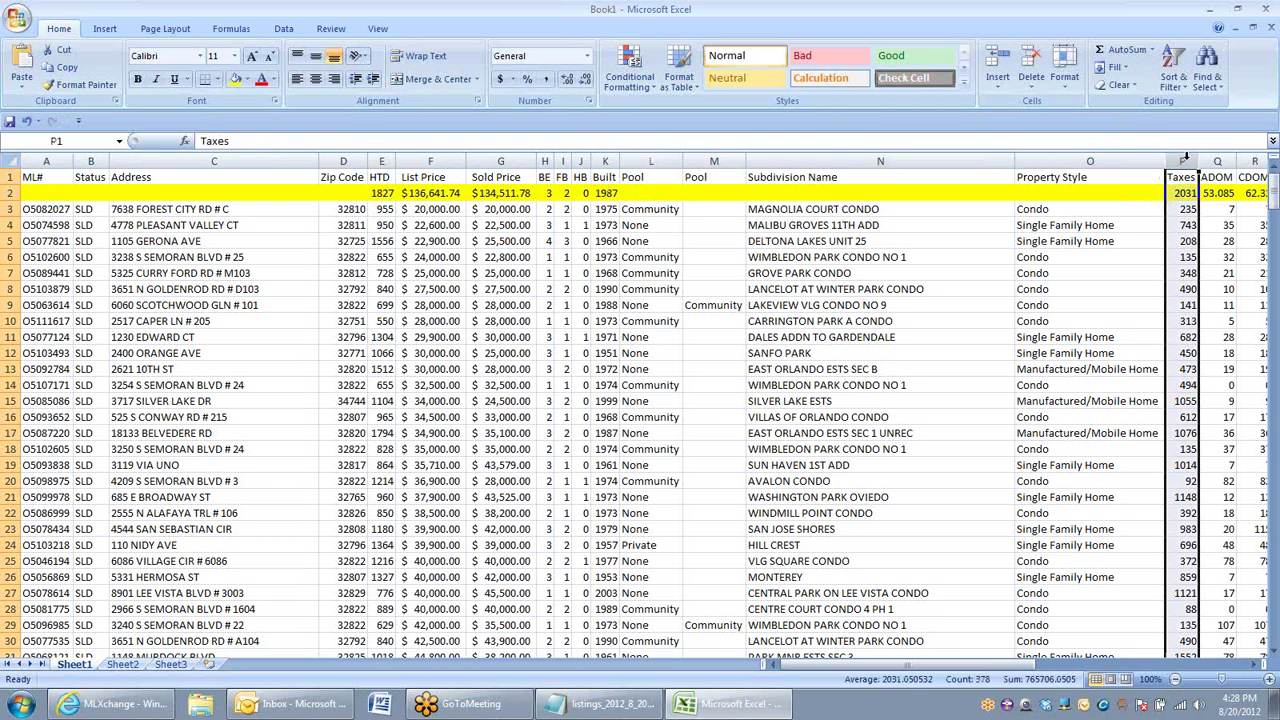
click(500, 80)
click(900, 241)
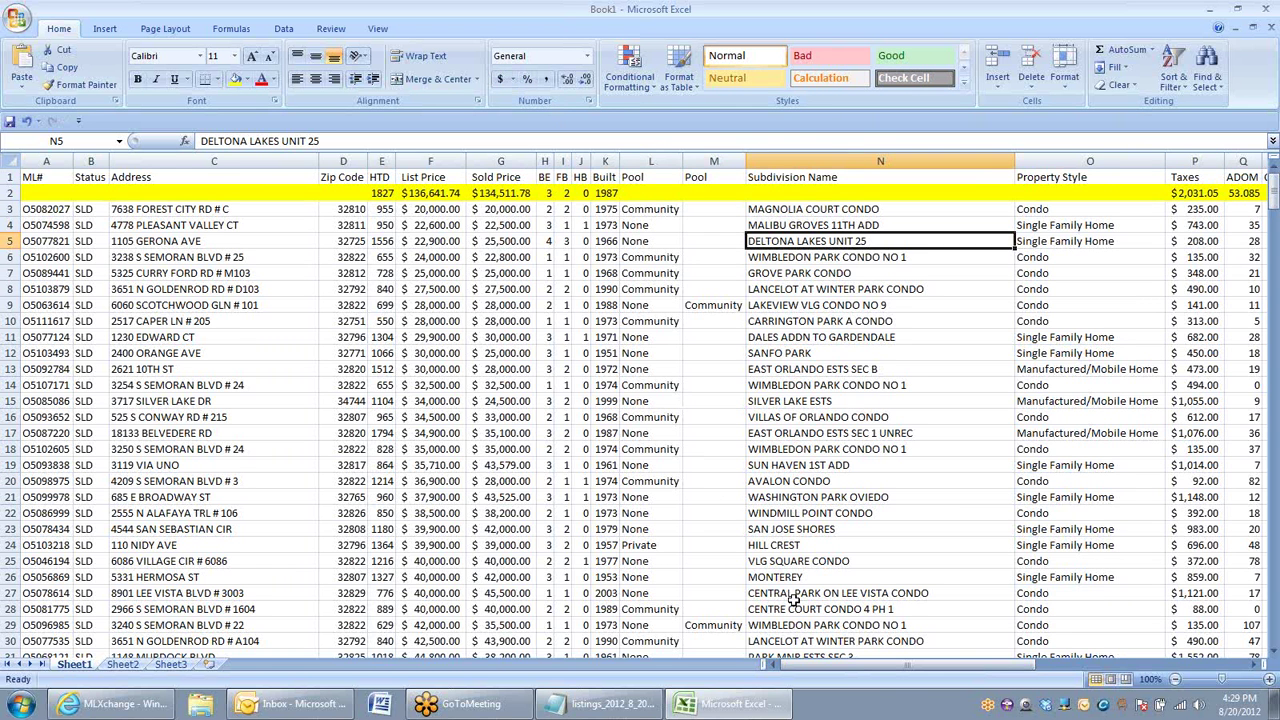
drag(853, 666, 960, 664)
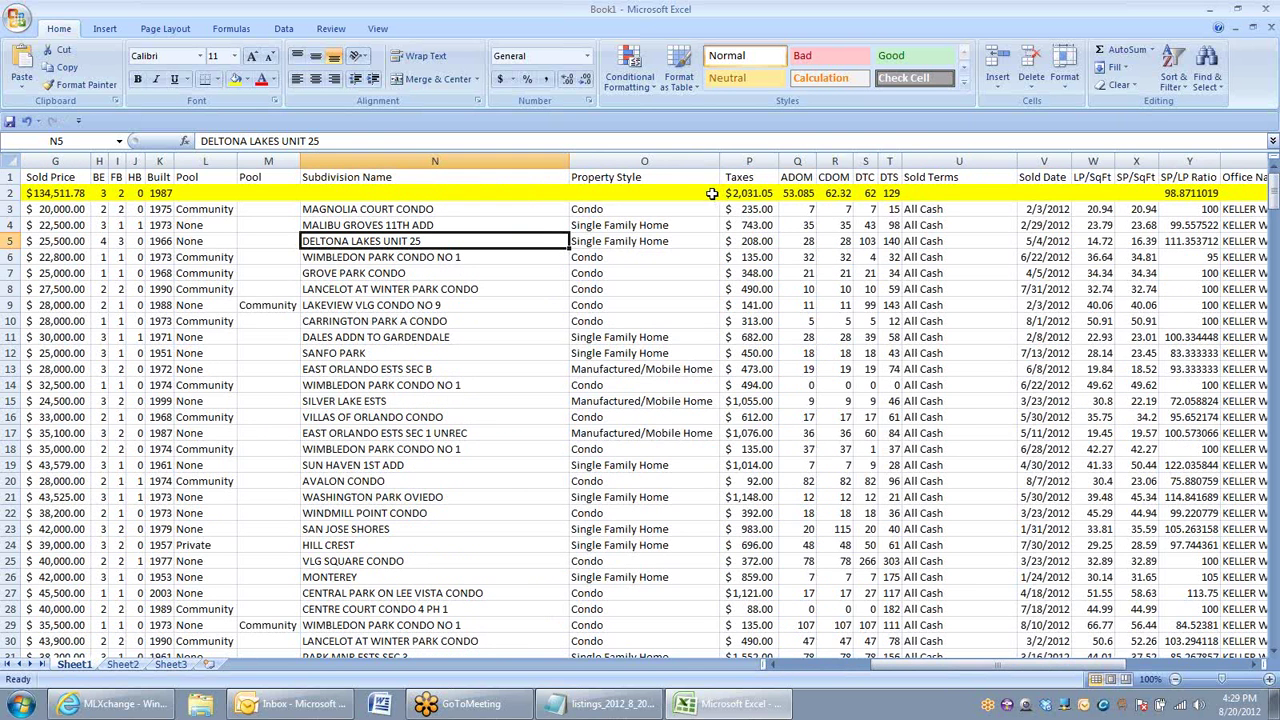
Step: Add two decimal places to the BE and FB averages in H2 and I2 (3.29, 2.13)
drag(932, 665, 824, 665)
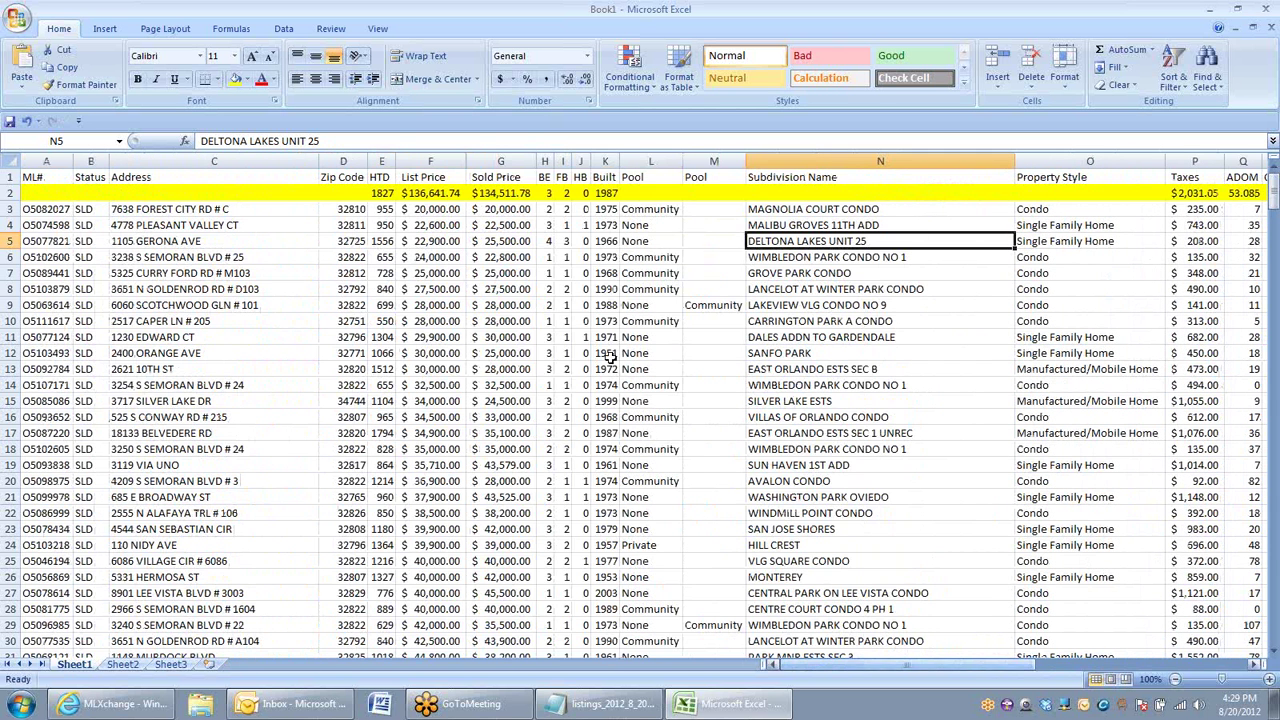
click(602, 192)
click(378, 193)
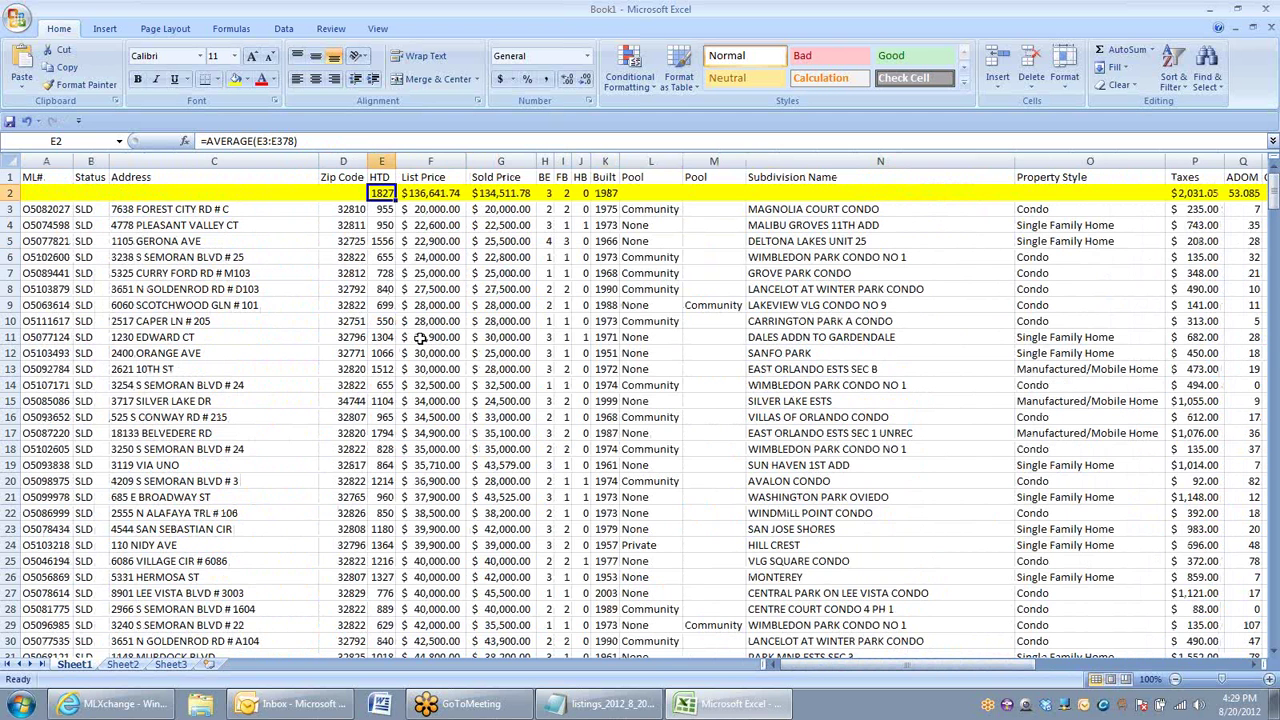
click(551, 193)
click(567, 79)
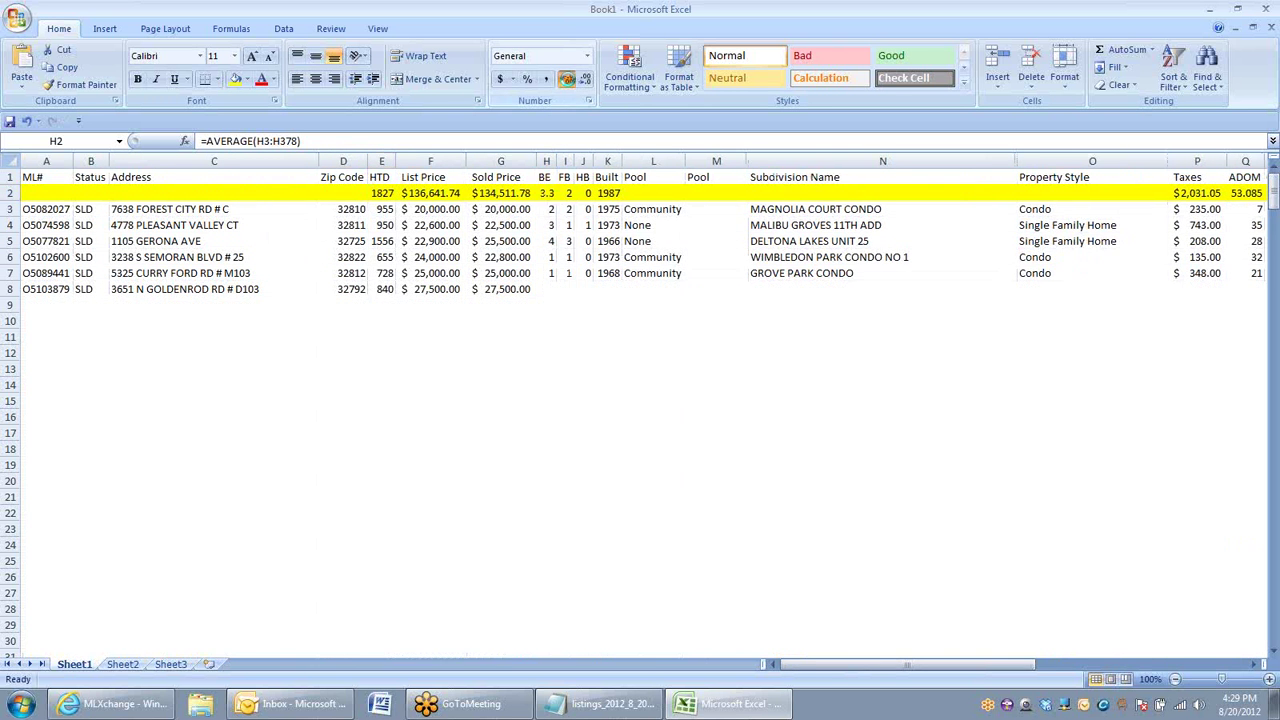
click(567, 79)
click(570, 193)
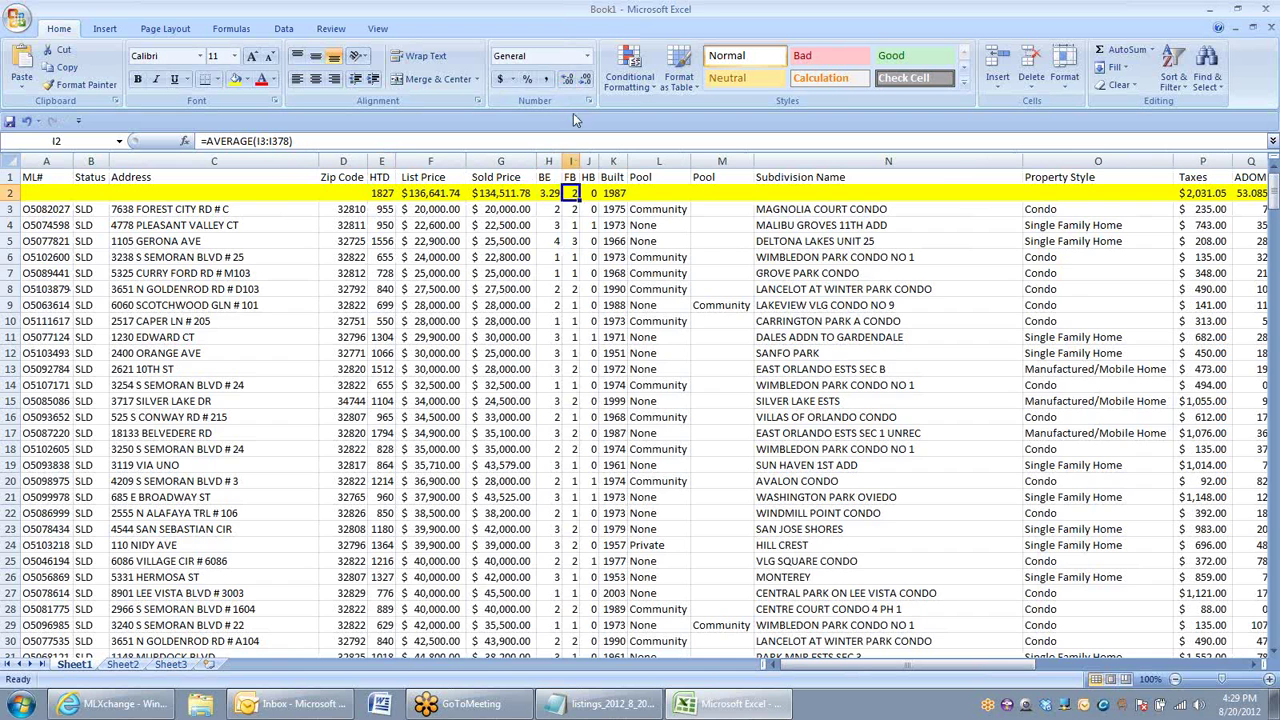
click(567, 79)
click(575, 225)
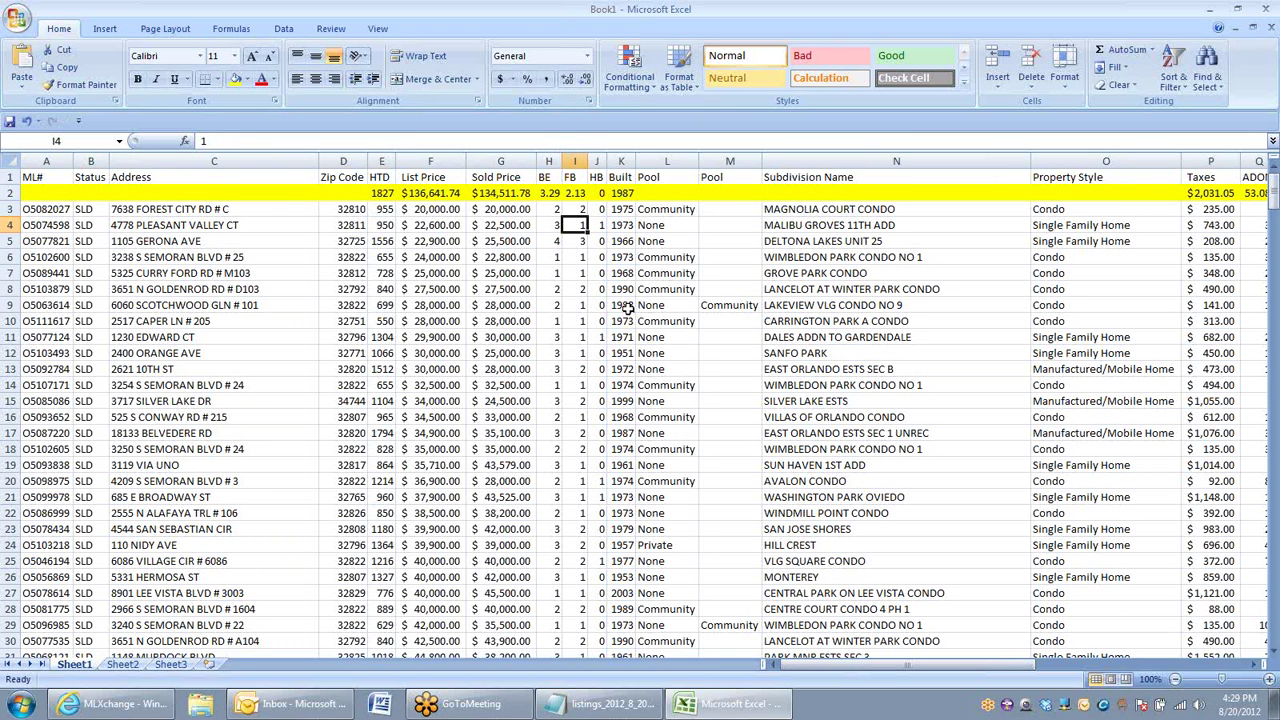
click(507, 308)
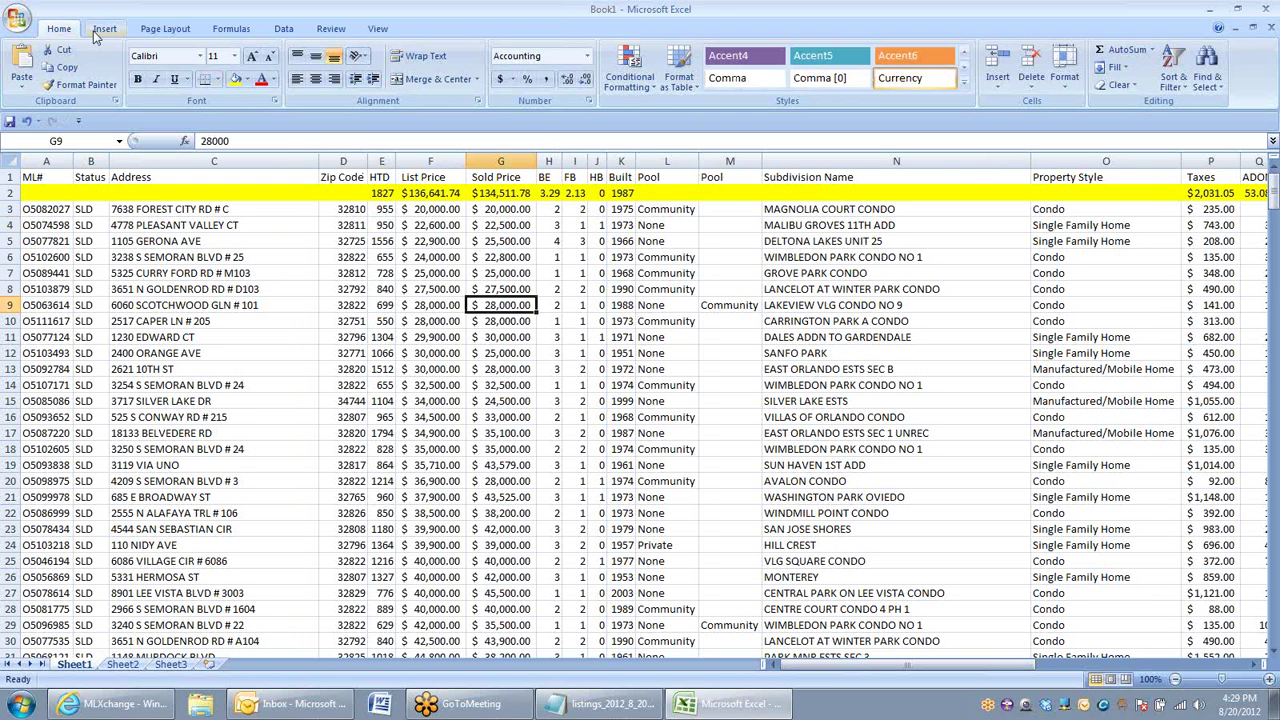
click(100, 30)
click(28, 82)
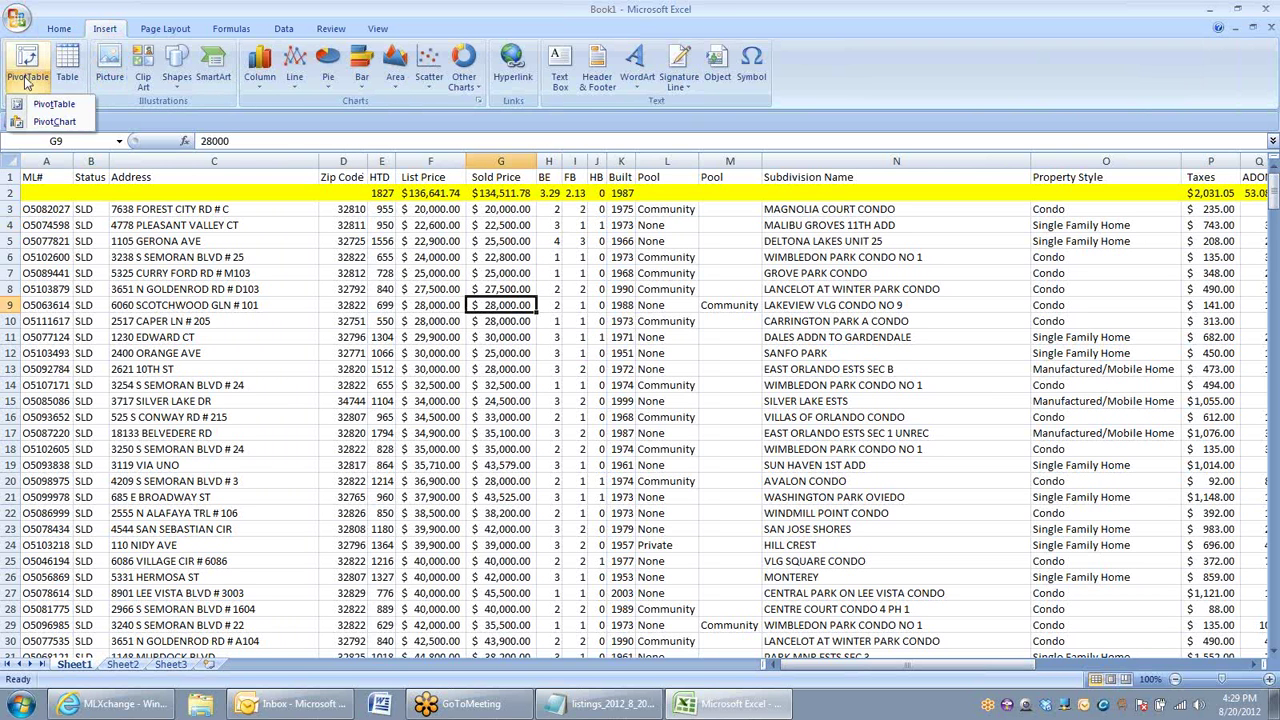
click(66, 110)
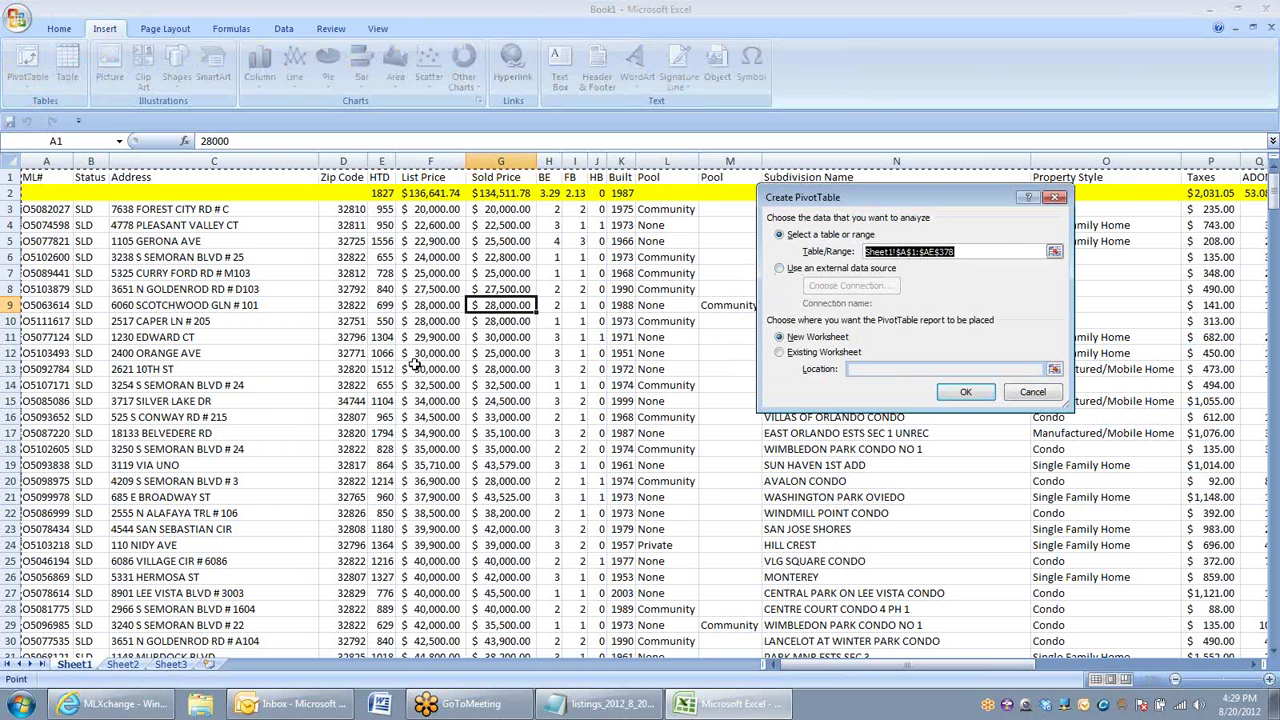
click(1028, 392)
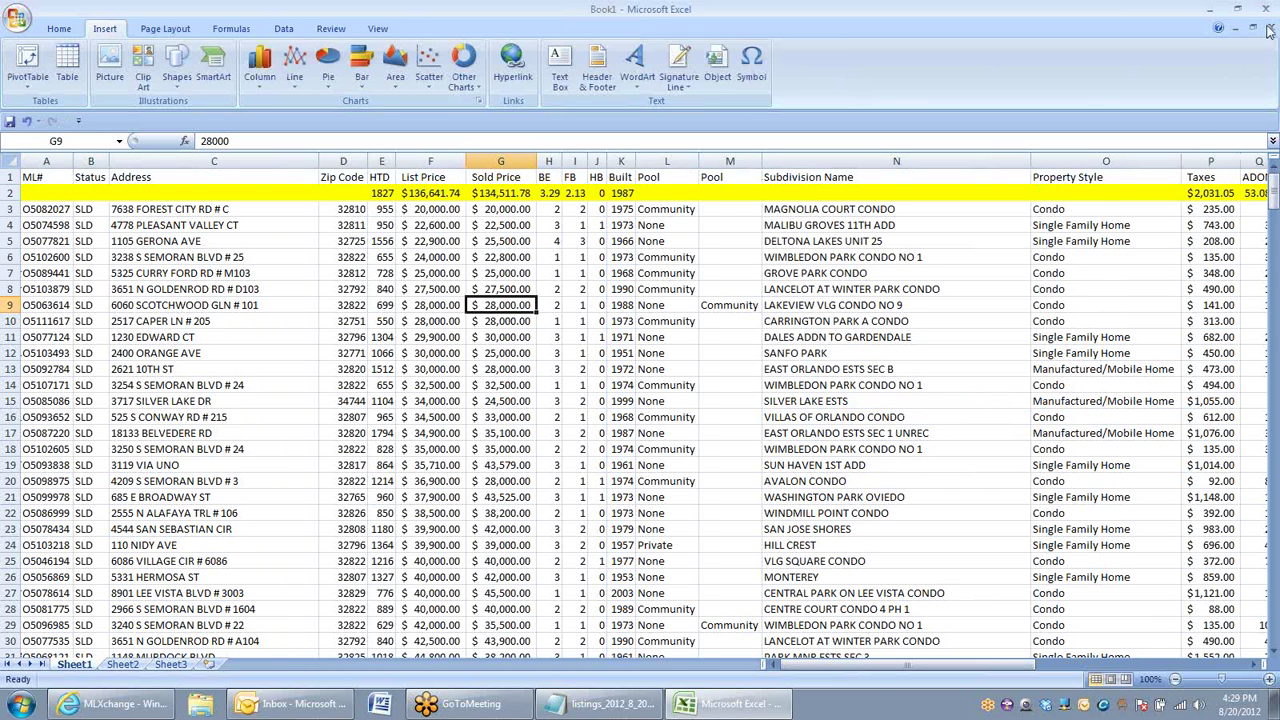